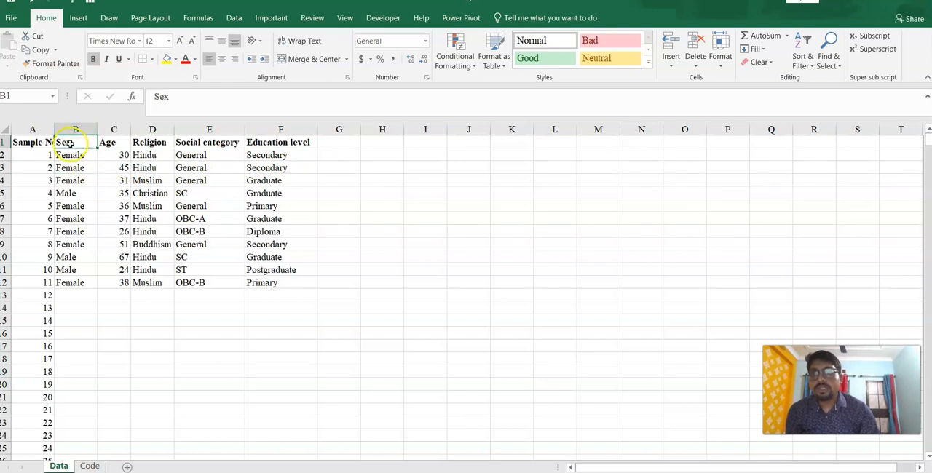
# - Set the sex of sample 1 to Male from the cell's list of allowed values
pyautogui.click(91, 156)
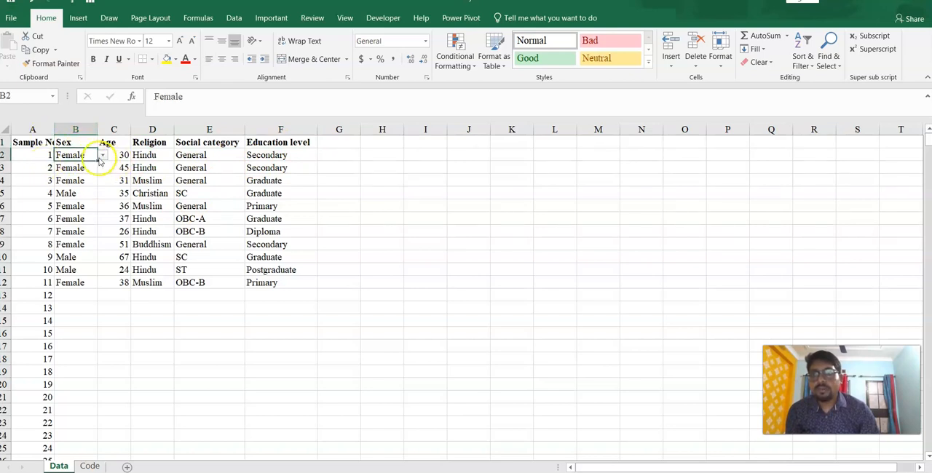
pyautogui.click(102, 155)
pyautogui.click(64, 166)
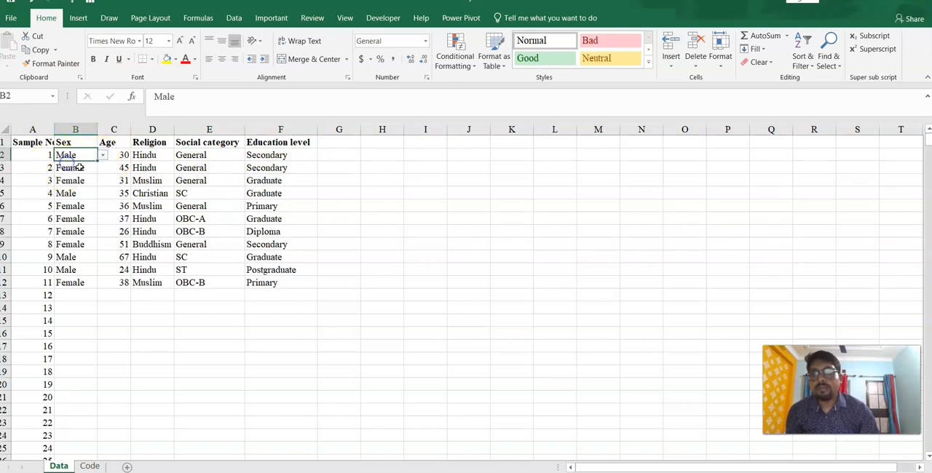
pyautogui.click(124, 142)
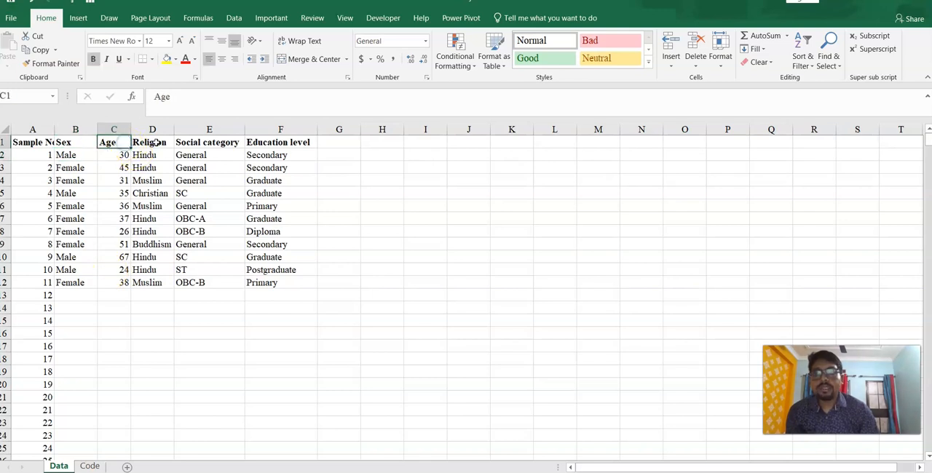
pyautogui.click(156, 142)
pyautogui.click(201, 143)
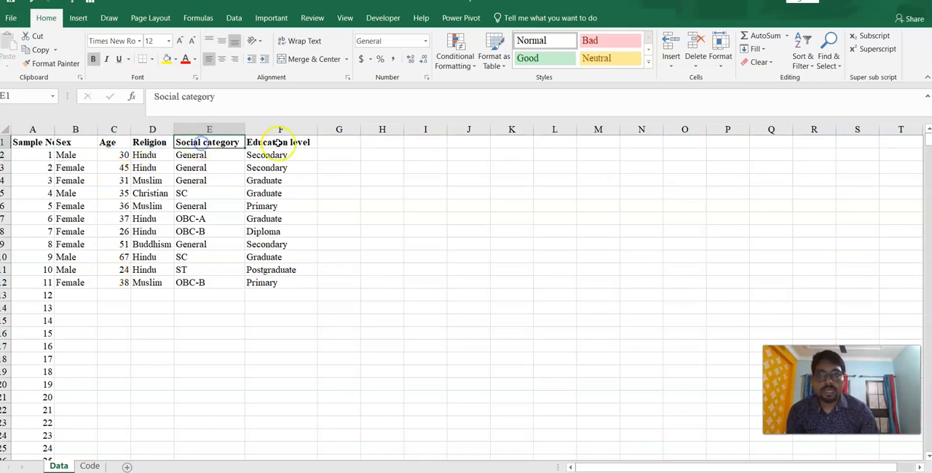
pyautogui.click(278, 143)
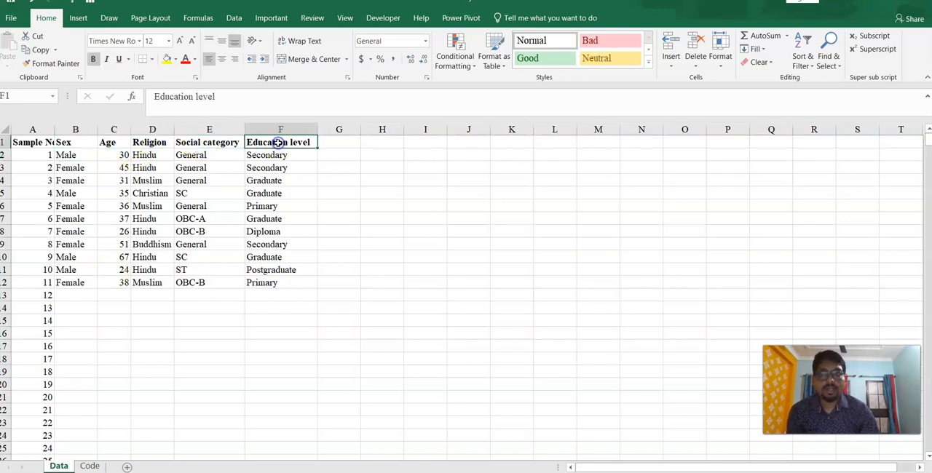
# - Fill in the sex for samples 12, 13 and 14 as Male, Female and Male from the allowed values
pyautogui.click(82, 294)
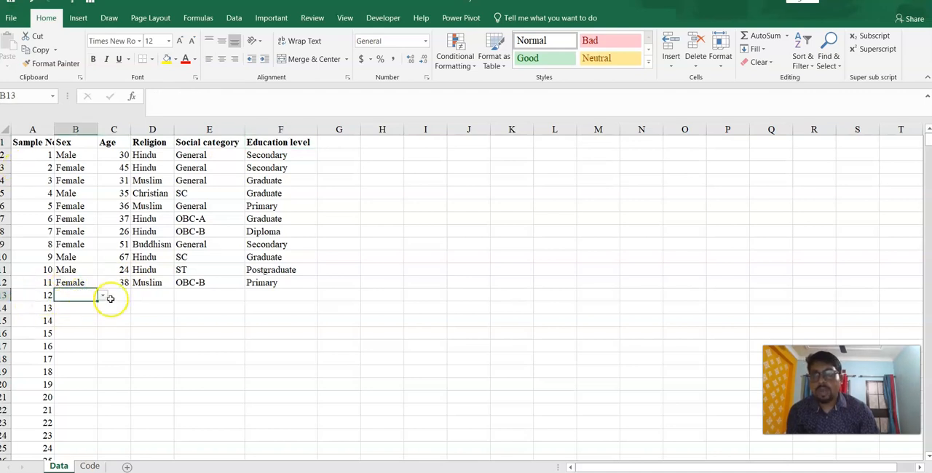
pyautogui.click(104, 297)
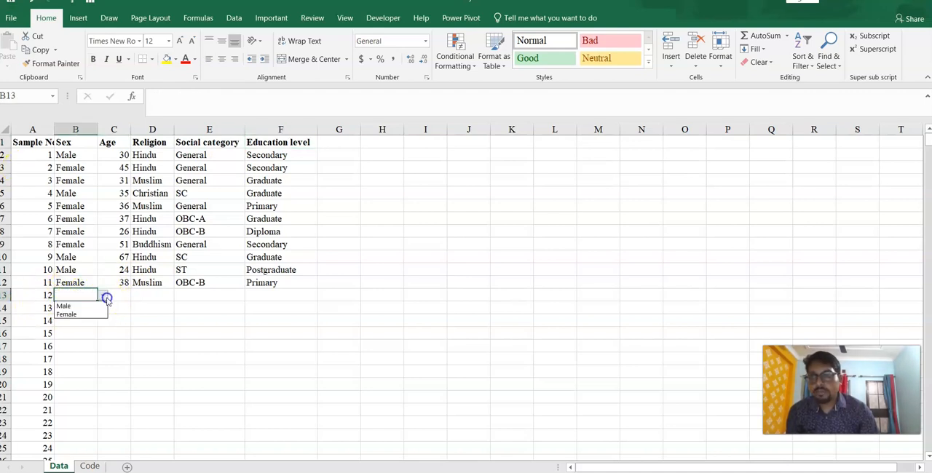
pyautogui.click(64, 306)
pyautogui.click(75, 307)
pyautogui.click(102, 309)
pyautogui.click(73, 327)
pyautogui.click(78, 321)
pyautogui.click(104, 323)
pyautogui.click(79, 333)
# - Enter the ages 26, 34 and 48 for samples 12, 13 and 14
pyautogui.click(130, 294)
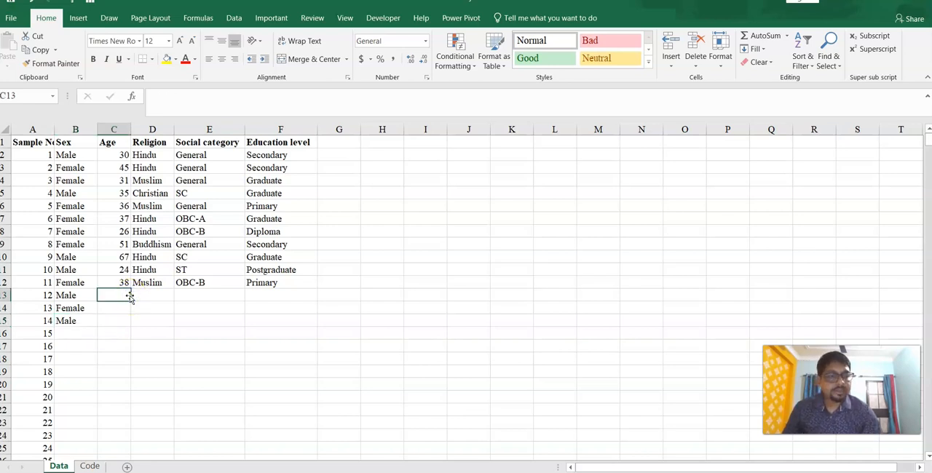
pyautogui.write('26')
pyautogui.press('Return')
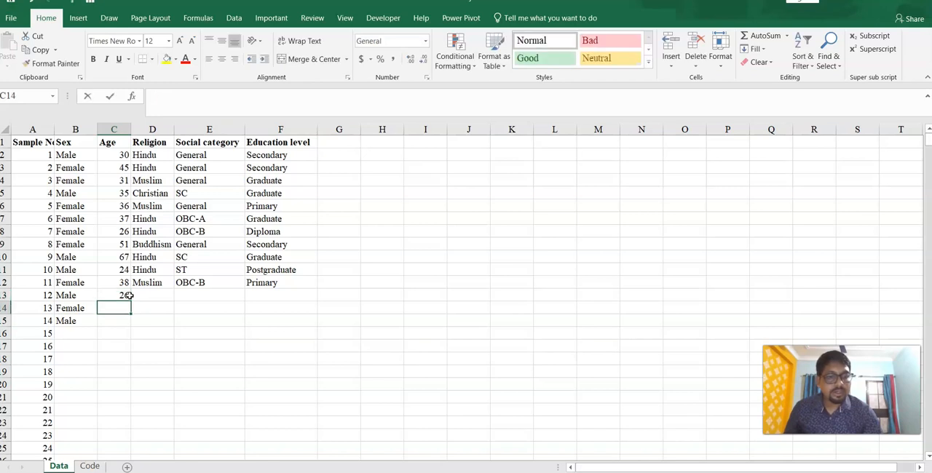
pyautogui.write('34')
pyautogui.press('Return')
pyautogui.write('48')
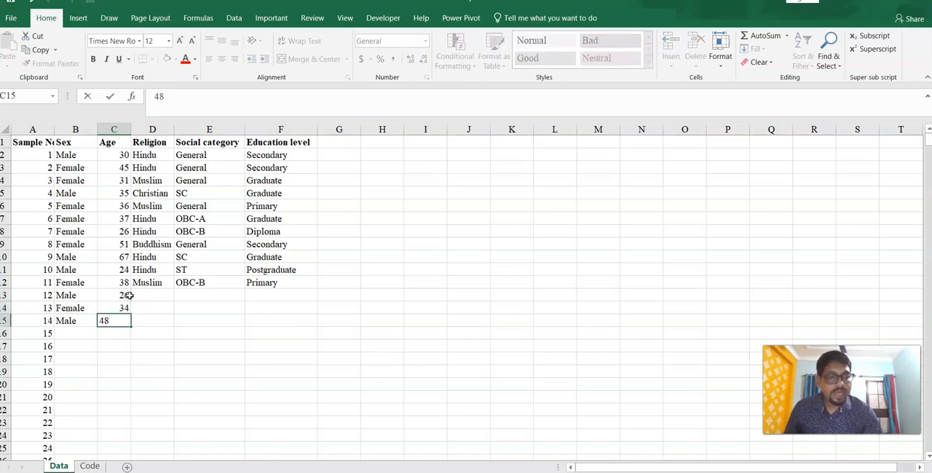
# - Choose the religions Muslim, Muslim and Christian for samples 12, 13 and 14 from the allowed values
pyautogui.click(135, 295)
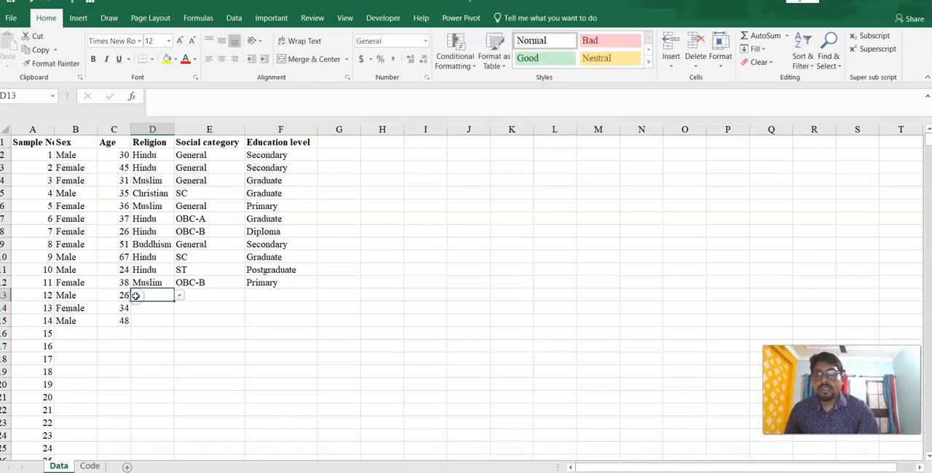
pyautogui.click(179, 299)
pyautogui.click(149, 317)
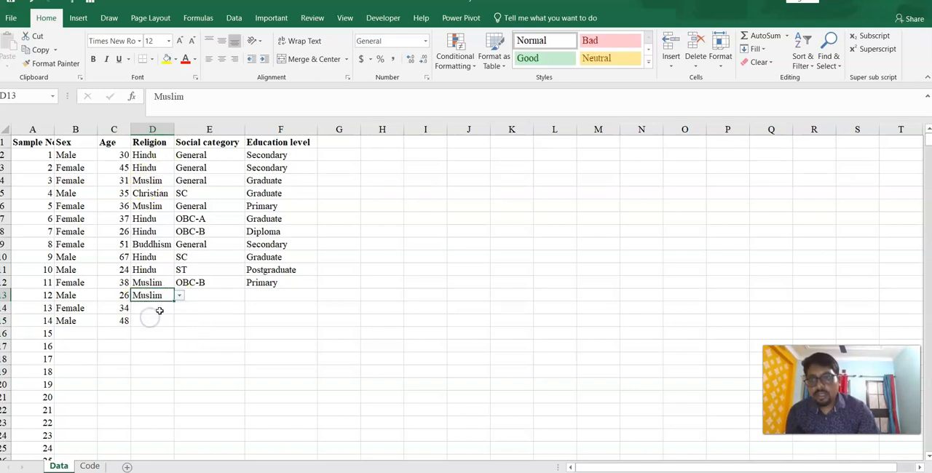
pyautogui.click(165, 307)
pyautogui.click(179, 308)
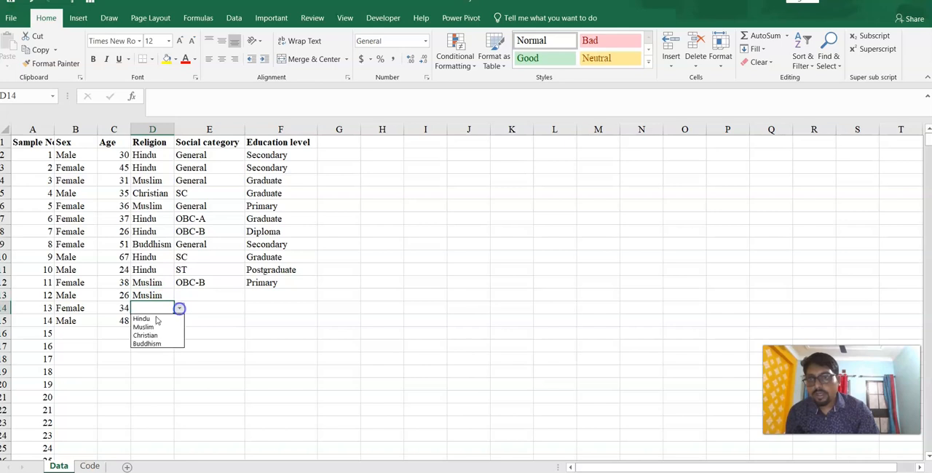
pyautogui.click(155, 324)
pyautogui.click(156, 323)
pyautogui.click(179, 320)
pyautogui.click(158, 348)
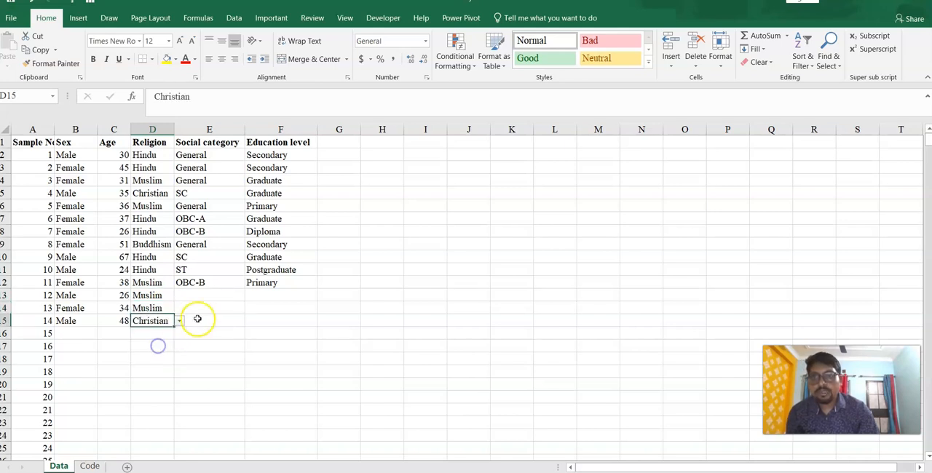
# - Choose the social categories OBC-A, OBC-A and ST for samples 12, 13 and 14
pyautogui.click(203, 298)
pyautogui.click(250, 296)
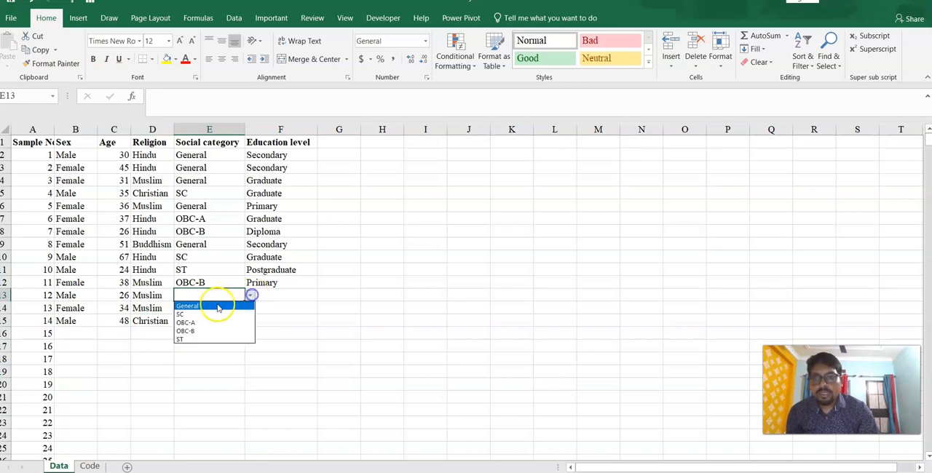
pyautogui.click(189, 318)
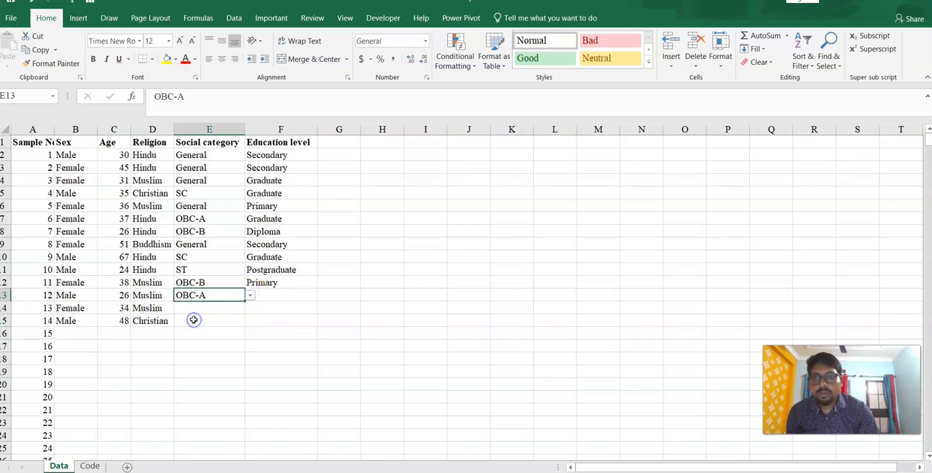
pyautogui.click(205, 307)
pyautogui.click(249, 307)
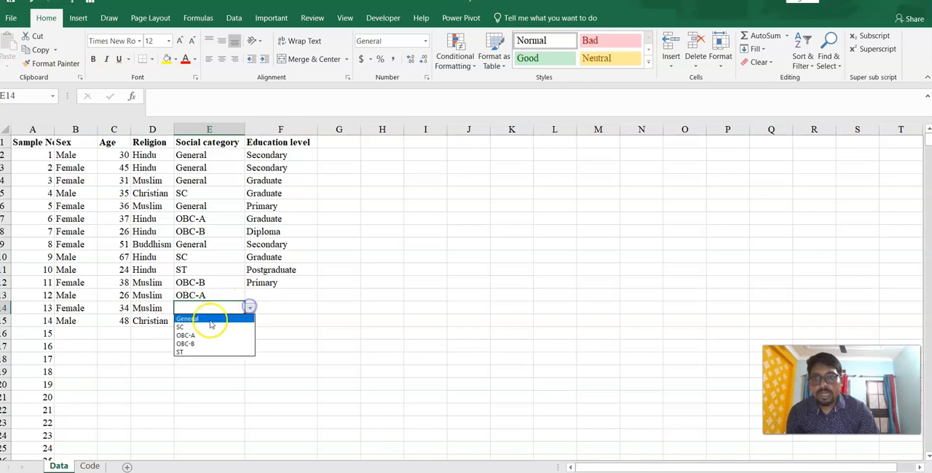
pyautogui.click(191, 332)
pyautogui.click(192, 321)
pyautogui.click(249, 321)
pyautogui.click(195, 362)
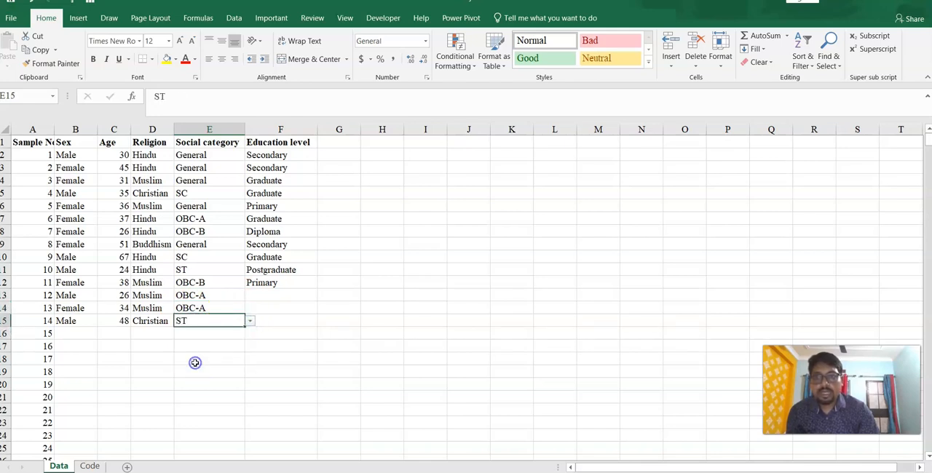
# - Choose the education levels Primary, Secondary and Postgraduate for samples 12, 13 and 14
pyautogui.click(266, 294)
pyautogui.click(322, 295)
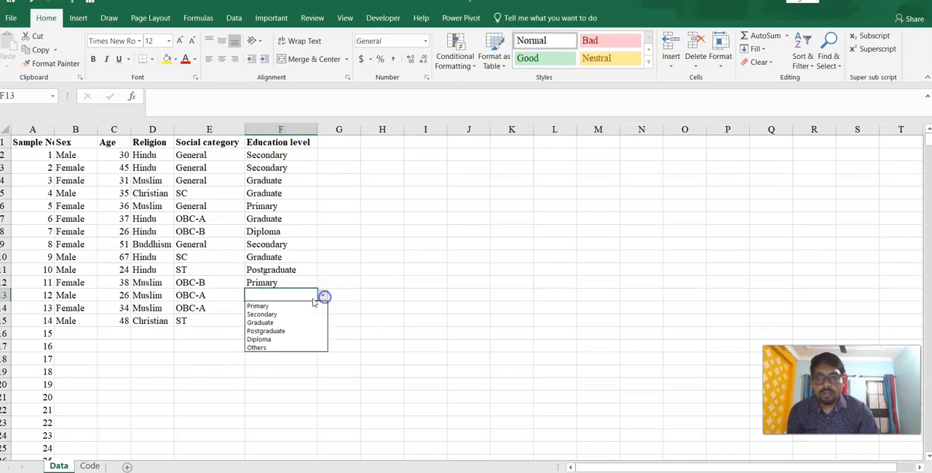
pyautogui.click(283, 304)
pyautogui.click(289, 306)
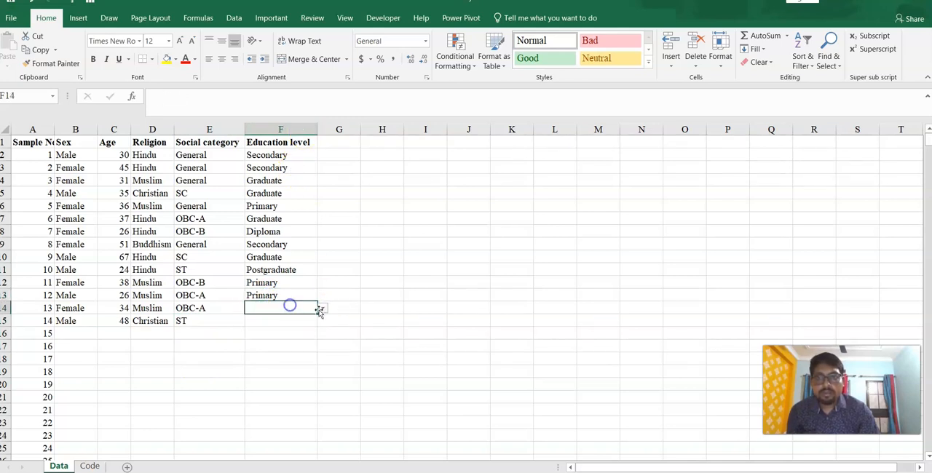
pyautogui.click(328, 310)
pyautogui.click(300, 312)
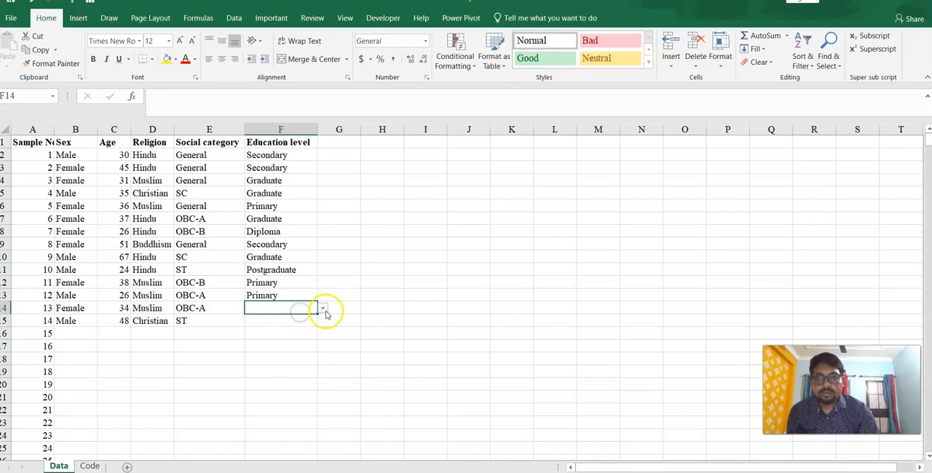
pyautogui.click(322, 309)
pyautogui.click(287, 322)
pyautogui.click(302, 321)
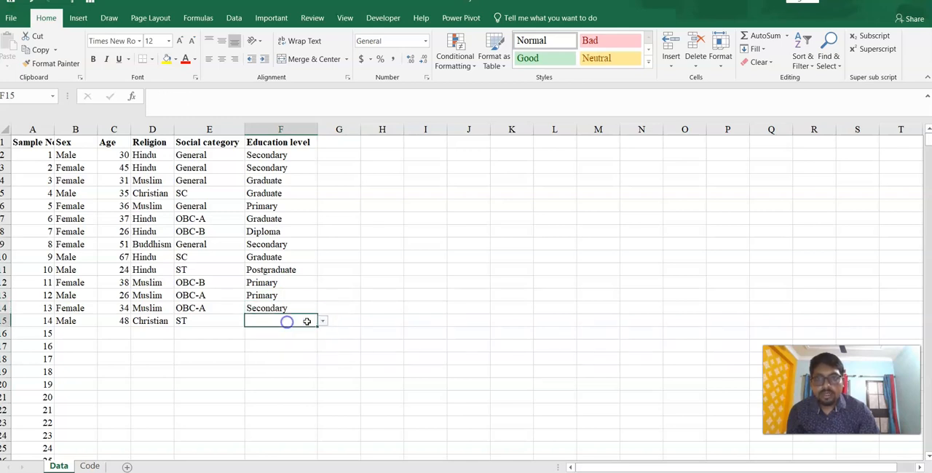
pyautogui.click(323, 321)
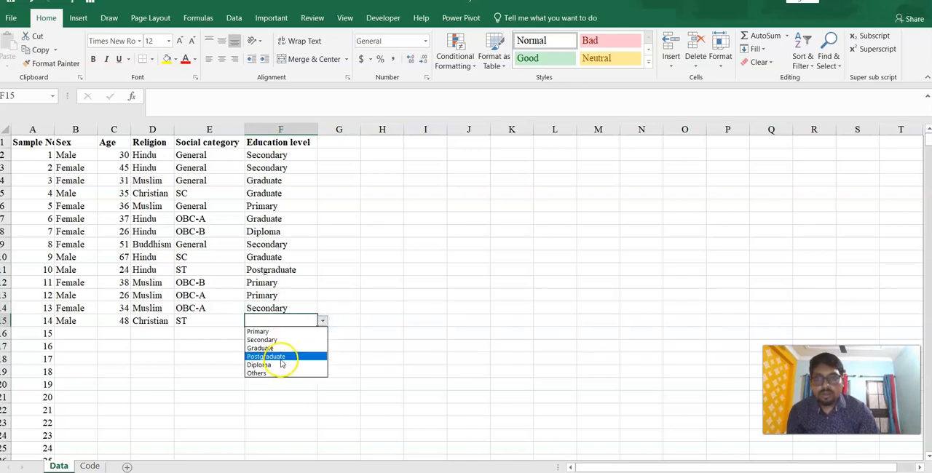
pyautogui.click(279, 357)
pyautogui.click(336, 230)
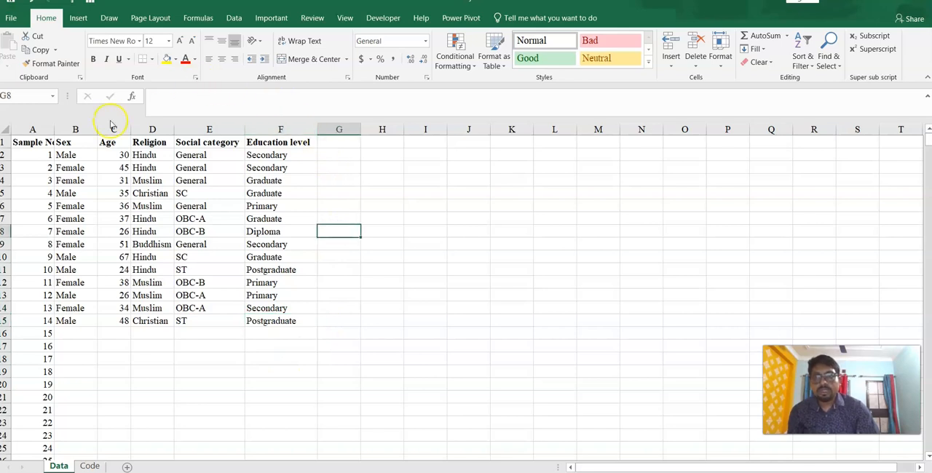
# - Examine the lists of allowed values for sex, religion, social category and education level on the Code sheet
pyautogui.click(90, 467)
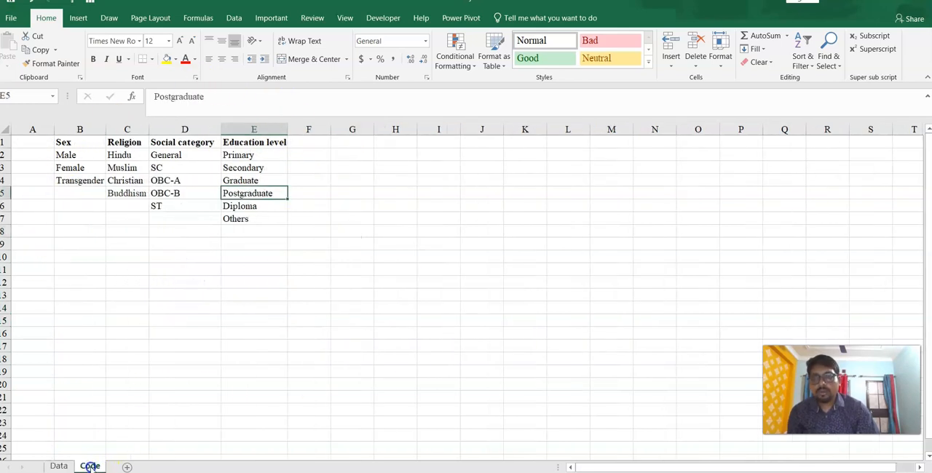
pyautogui.click(77, 180)
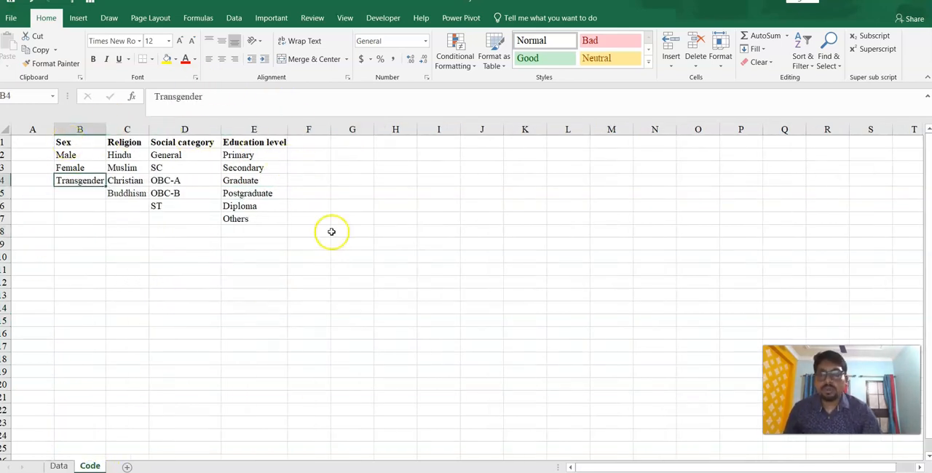
pyautogui.click(70, 142)
pyautogui.click(125, 142)
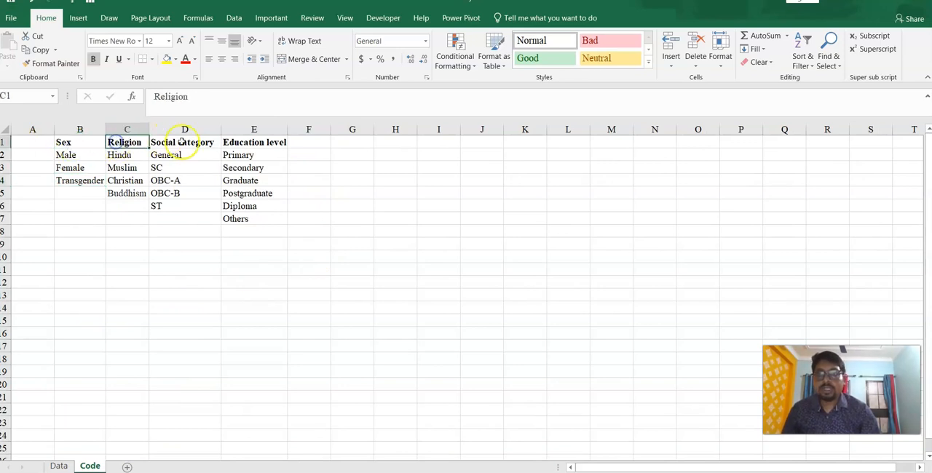
pyautogui.click(182, 141)
pyautogui.click(273, 142)
pyautogui.click(306, 141)
pyautogui.moveTo(305, 141); pyautogui.dragTo(844, 144)
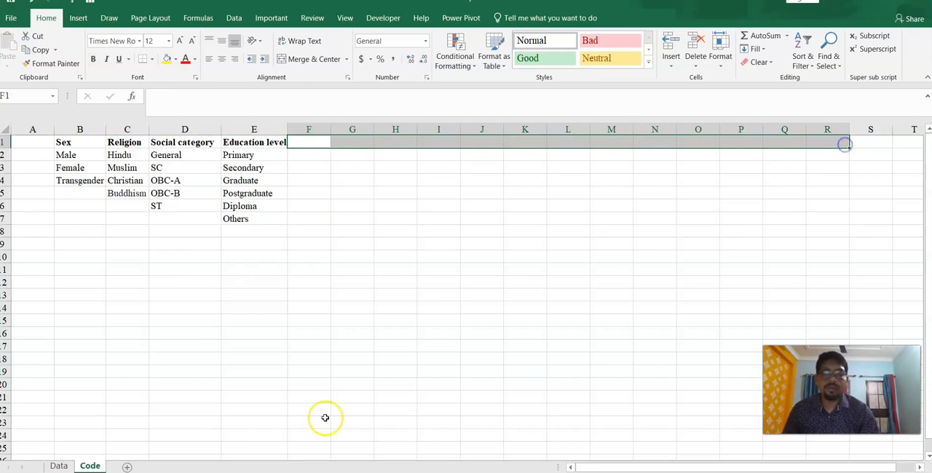
# - Erase the existing data validation from B2:F24 on the Data sheet by allowing any value
pyautogui.click(58, 466)
pyautogui.moveTo(66, 155); pyautogui.dragTo(267, 440)
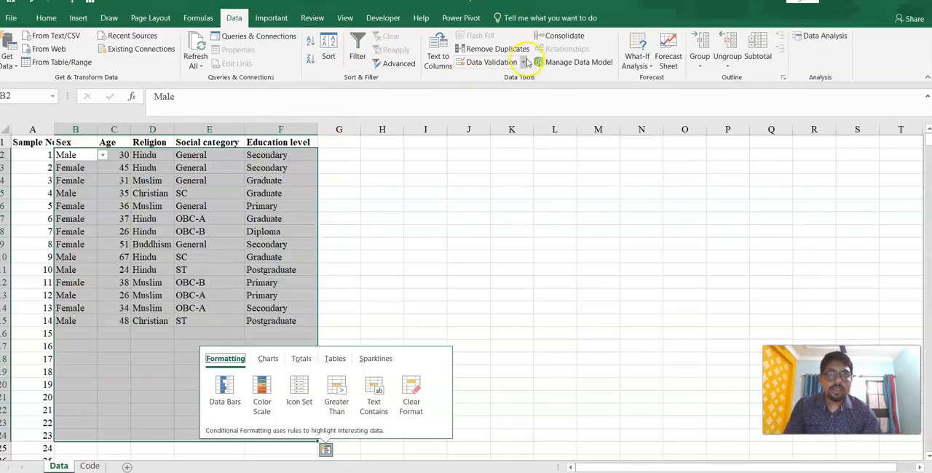
pyautogui.click(525, 63)
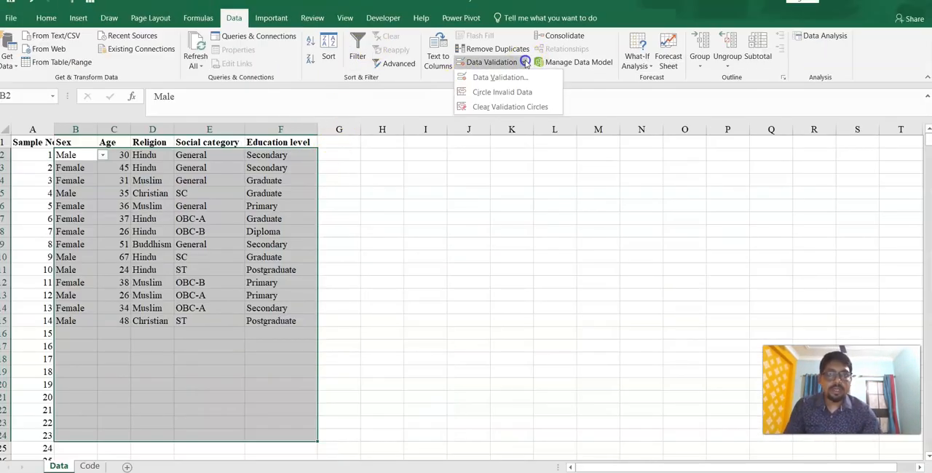
pyautogui.click(517, 78)
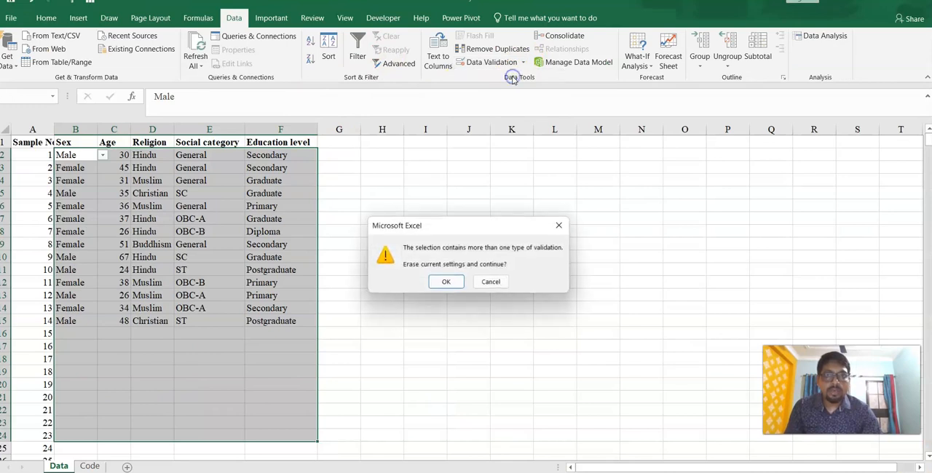
pyautogui.click(446, 284)
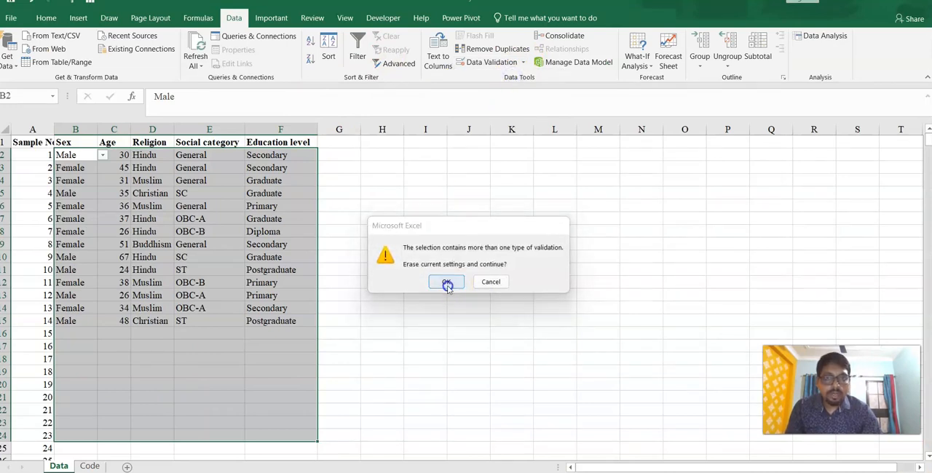
pyautogui.click(440, 195)
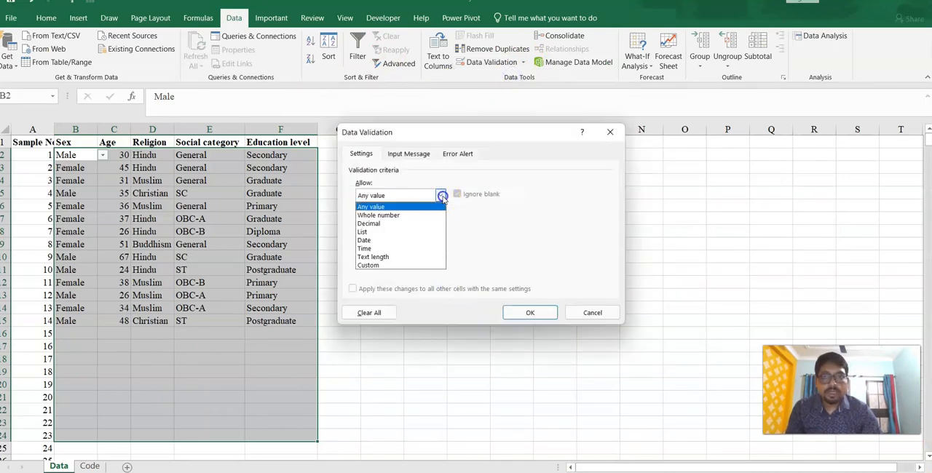
pyautogui.click(387, 208)
pyautogui.click(522, 313)
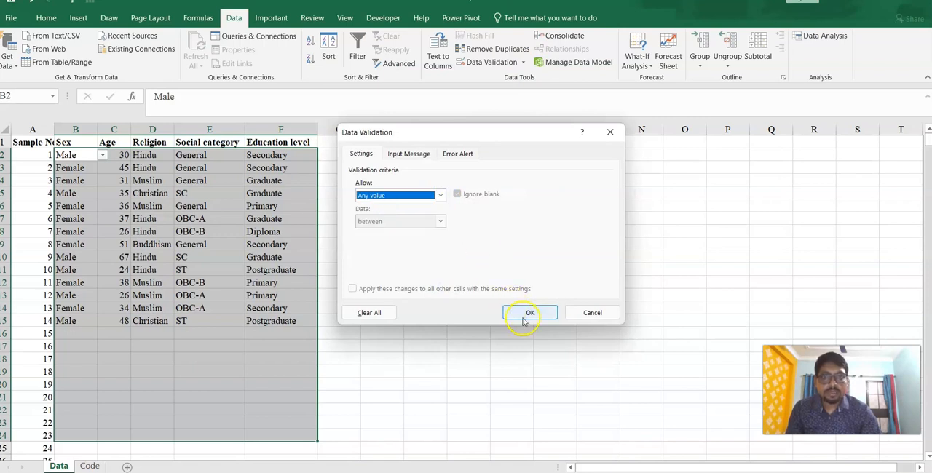
pyautogui.click(102, 191)
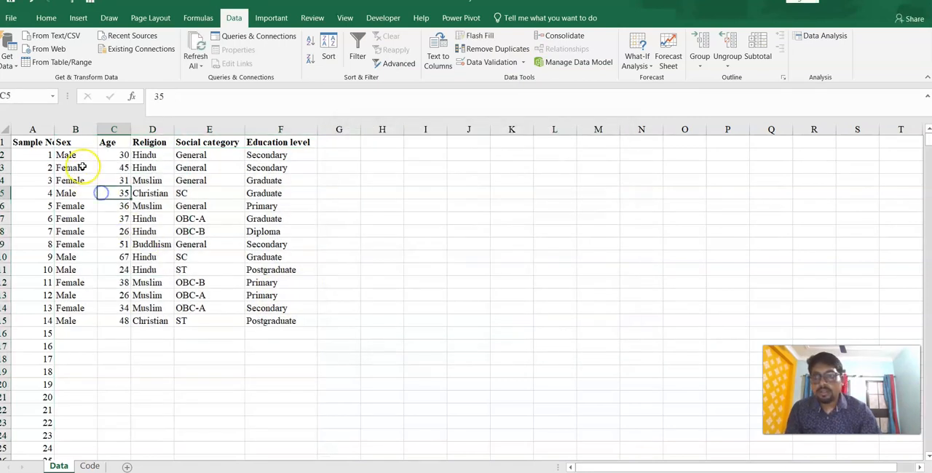
# - Check cells in the Sex and Education level columns of the Data sheet for remaining drop-down lists
pyautogui.click(79, 154)
pyautogui.click(88, 168)
pyautogui.click(86, 218)
pyautogui.click(90, 271)
pyautogui.click(76, 317)
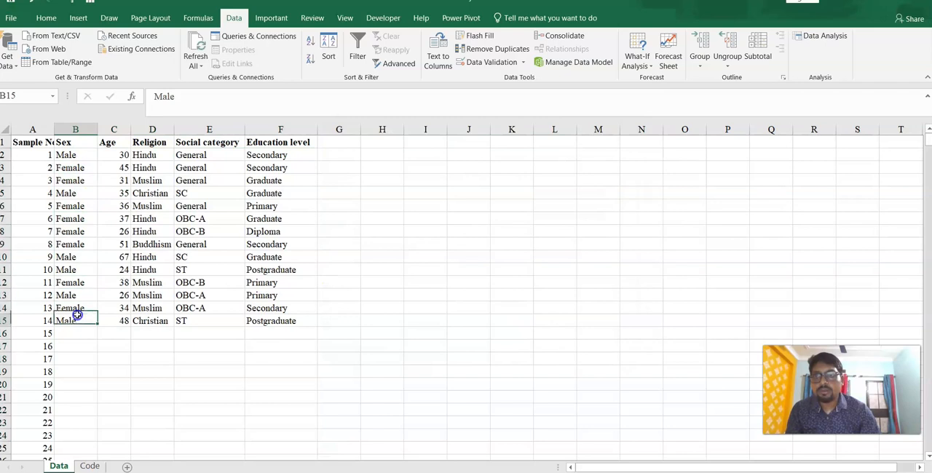
pyautogui.click(249, 294)
pyautogui.click(269, 182)
pyautogui.click(273, 166)
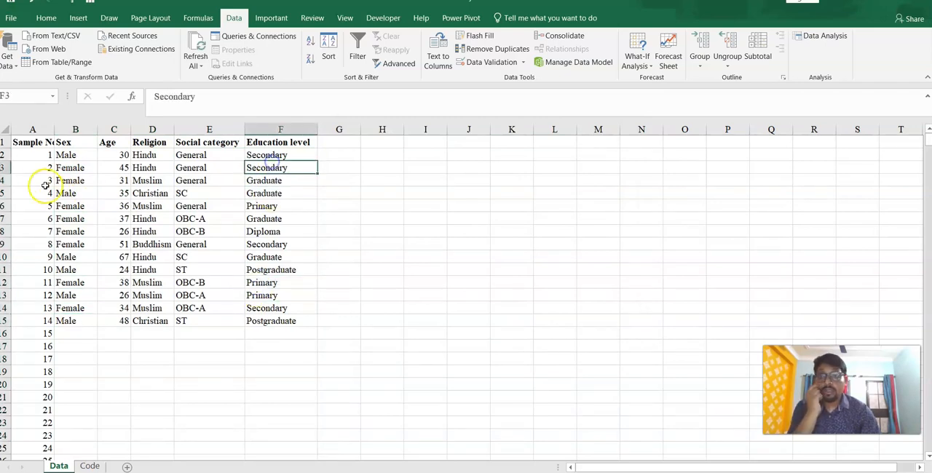
# - Clear the survey entries in B2:F15 for samples 1 to 14, keeping the headers and sample numbers
pyautogui.moveTo(73, 157); pyautogui.dragTo(255, 320)
pyautogui.press('Delete')
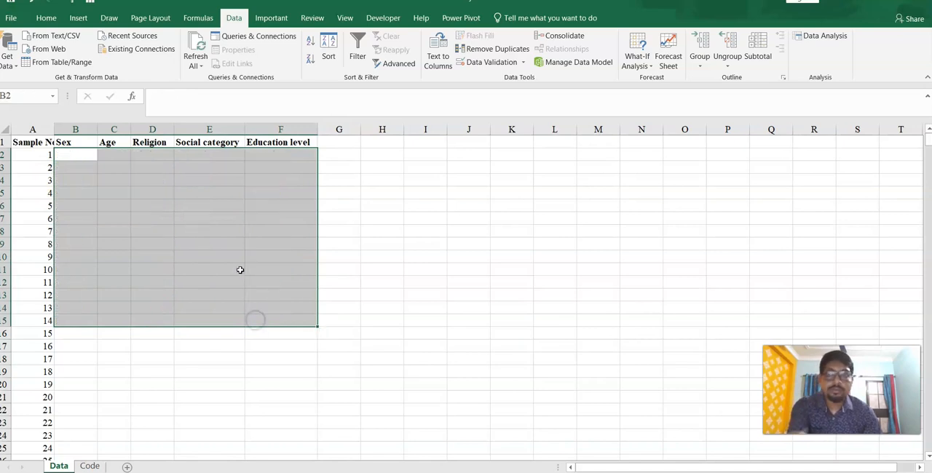
pyautogui.click(248, 227)
# - Add list validation to the Sex cell B2 with the source =Code!$B$2:$B$4
pyautogui.click(84, 153)
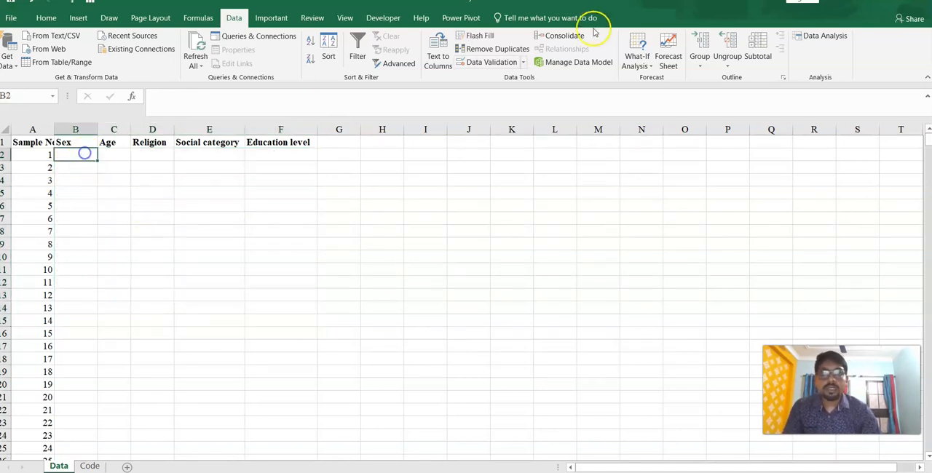
pyautogui.click(518, 64)
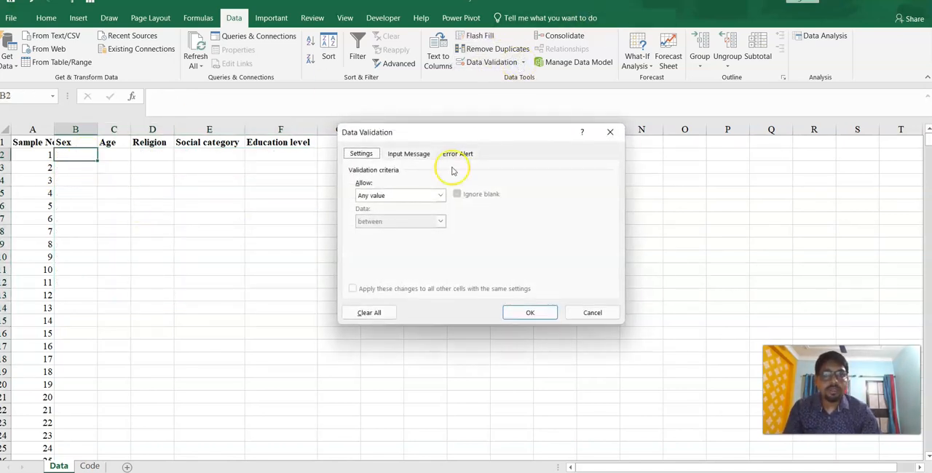
pyautogui.click(439, 197)
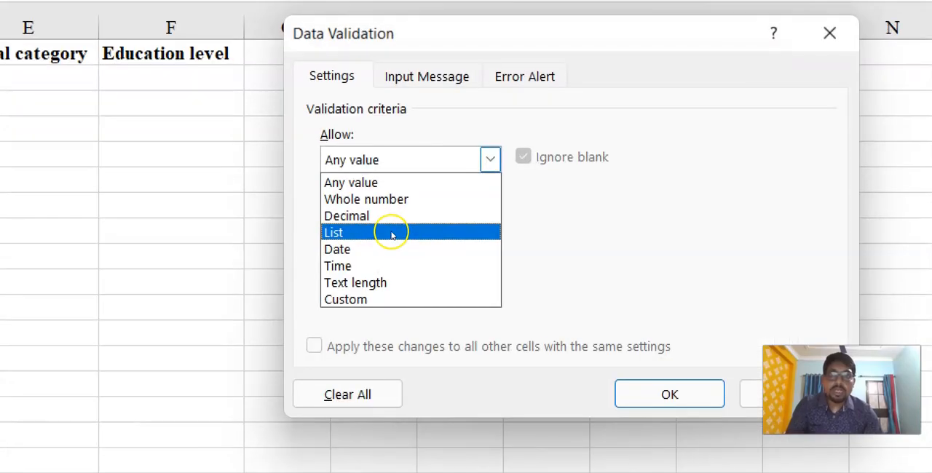
pyautogui.click(390, 232)
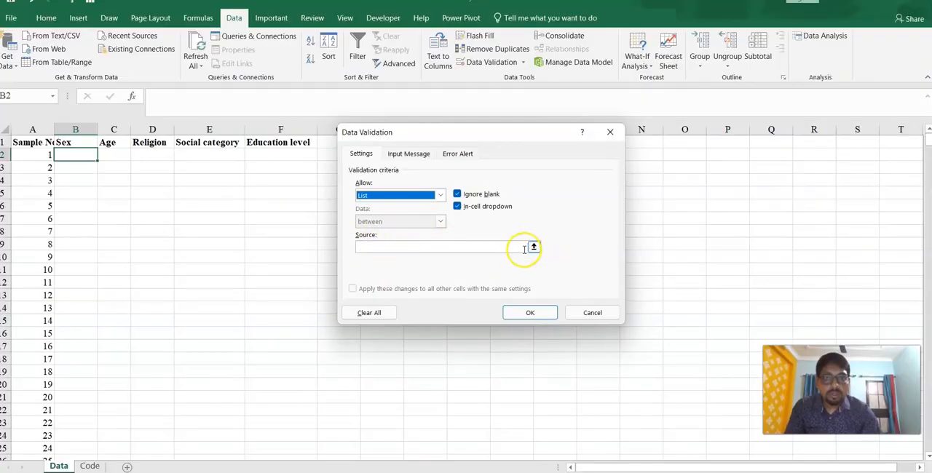
pyautogui.click(534, 248)
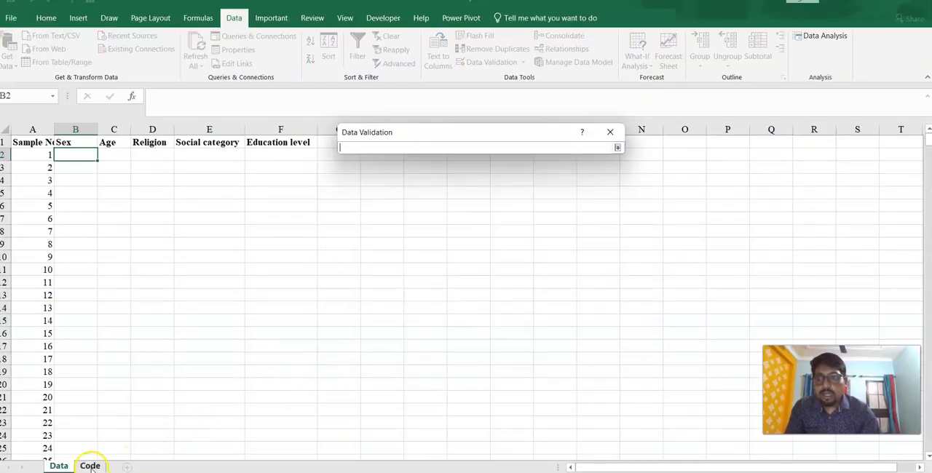
pyautogui.click(89, 465)
pyautogui.moveTo(73, 155); pyautogui.dragTo(75, 181)
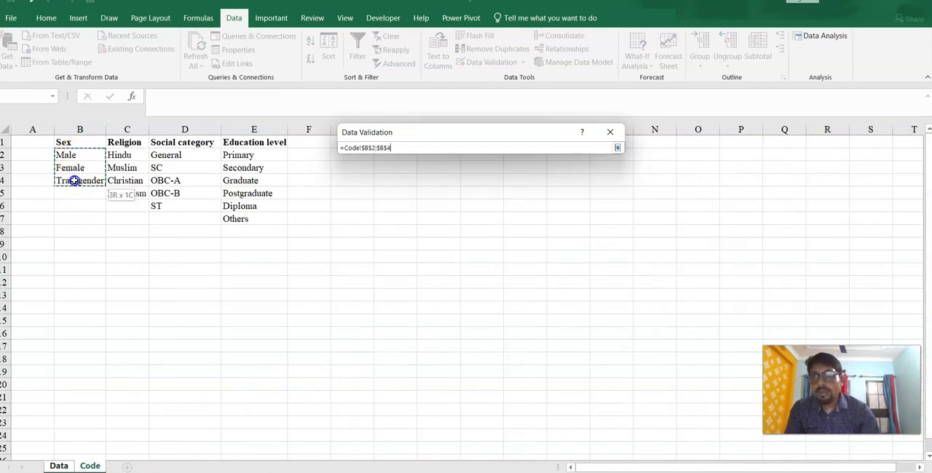
pyautogui.click(617, 147)
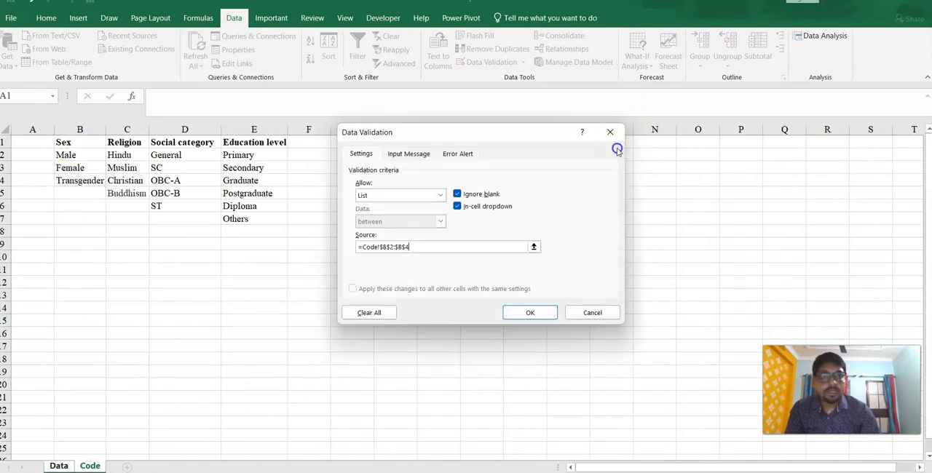
pyautogui.click(532, 313)
# - Add list validation to the Religion cell D2 with the source =Code!$C$2:$C$5
pyautogui.click(118, 158)
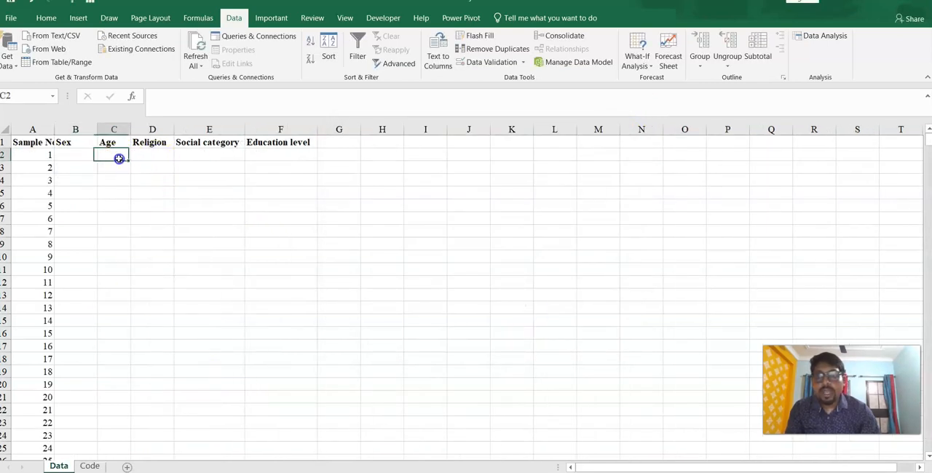
pyautogui.click(155, 157)
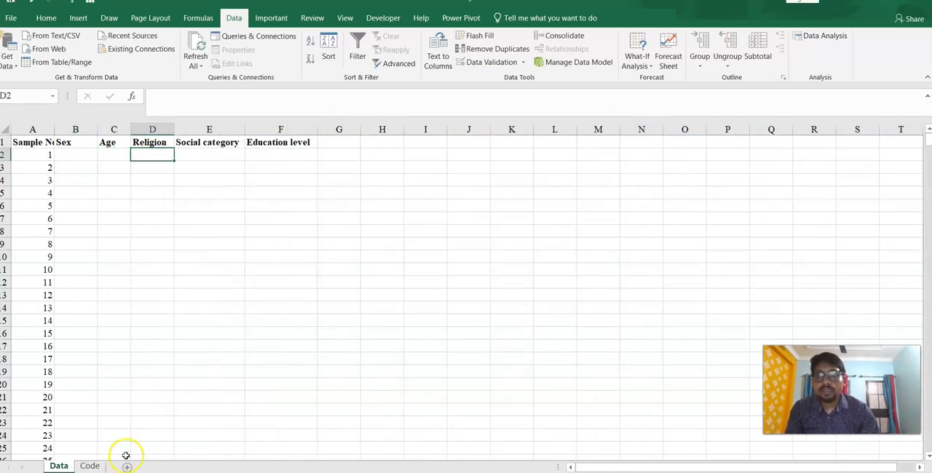
pyautogui.click(506, 63)
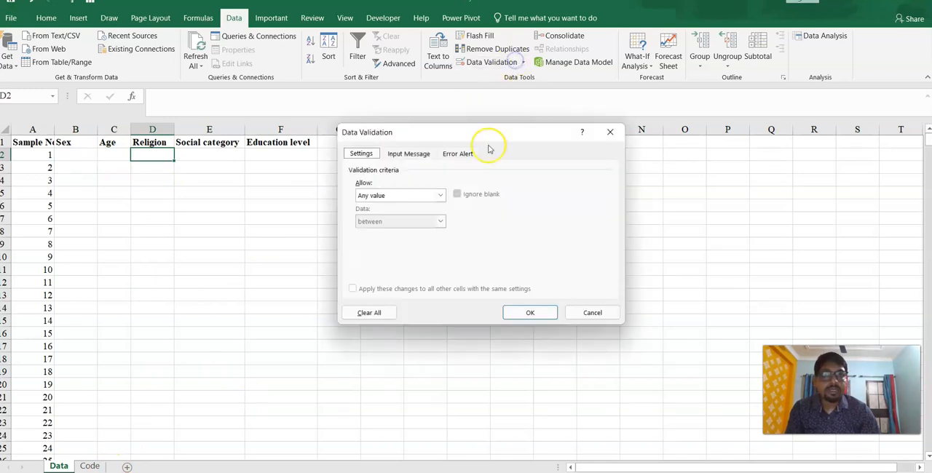
pyautogui.click(441, 195)
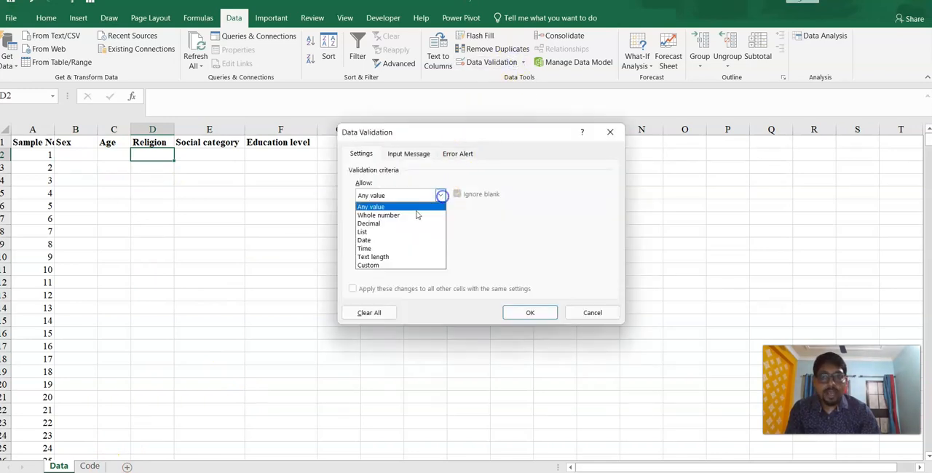
pyautogui.click(366, 232)
pyautogui.click(533, 247)
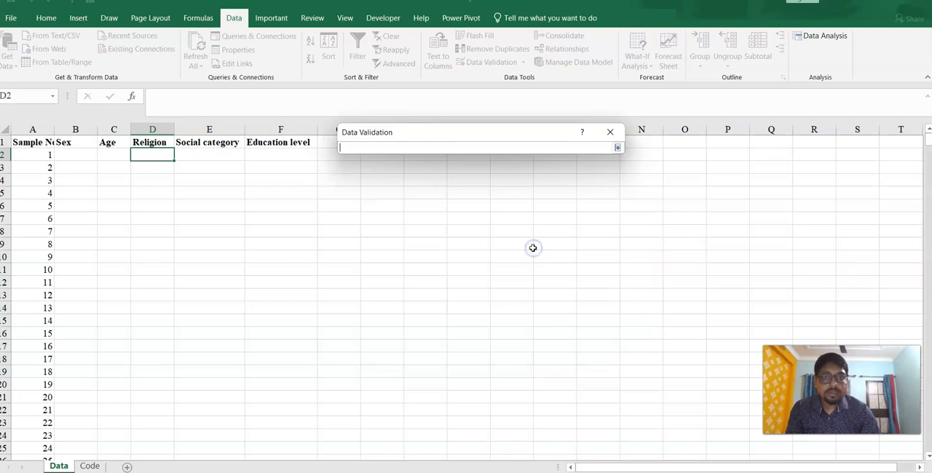
pyautogui.click(90, 465)
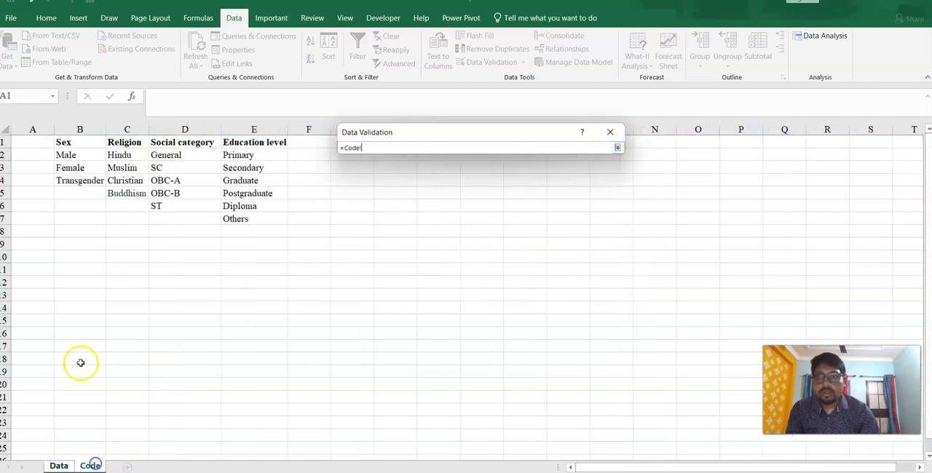
pyautogui.moveTo(122, 155); pyautogui.dragTo(126, 188)
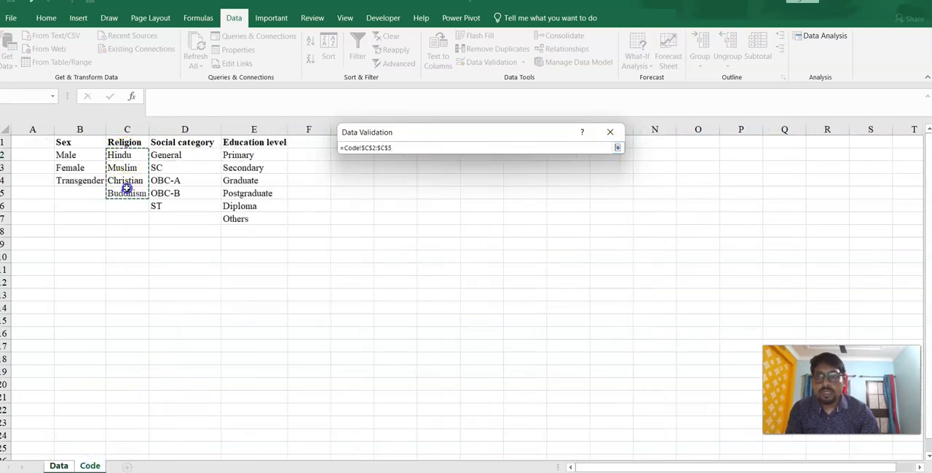
pyautogui.click(617, 147)
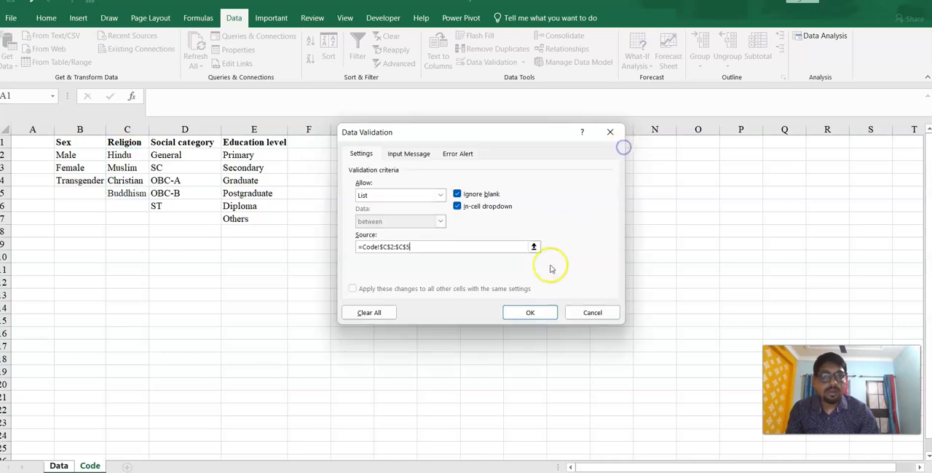
pyautogui.click(532, 312)
# - Add list validation to the Social category cell E2 with the source =Code!$D$2:$D$6
pyautogui.click(210, 153)
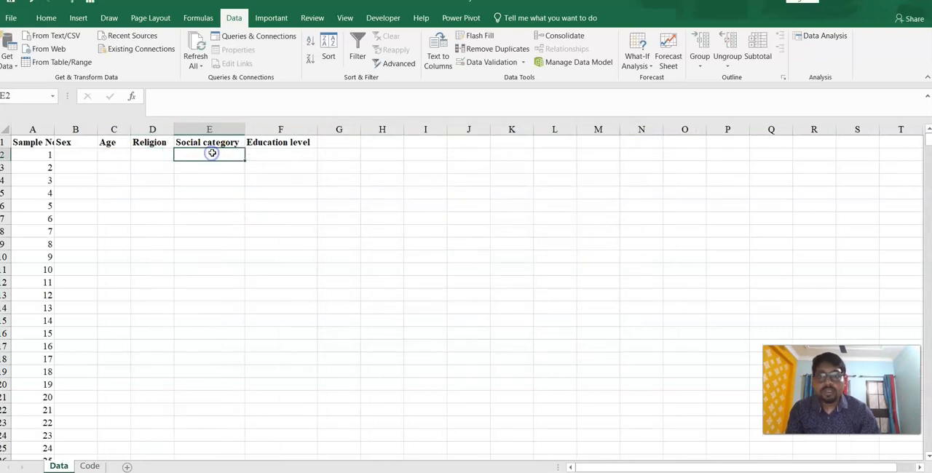
pyautogui.click(521, 62)
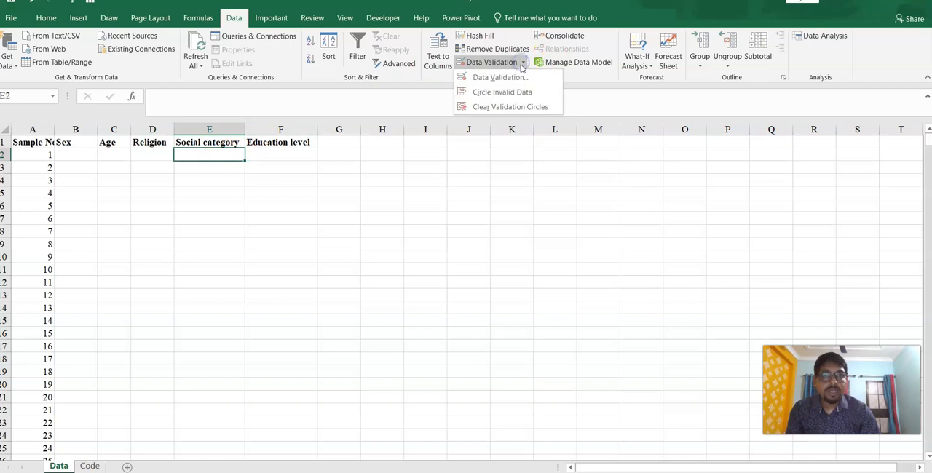
pyautogui.click(501, 77)
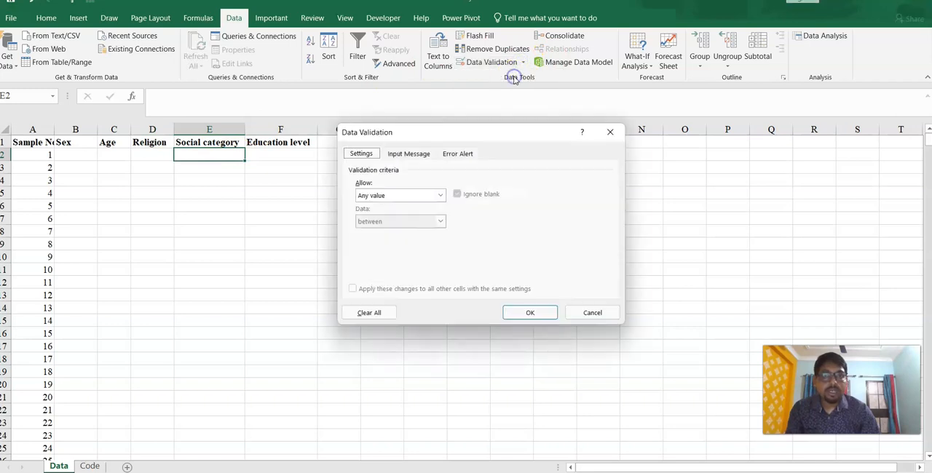
pyautogui.click(440, 195)
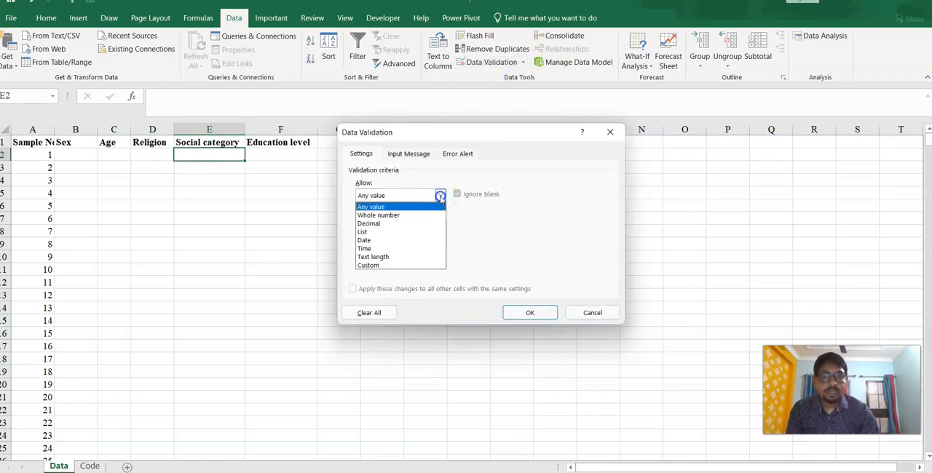
pyautogui.click(364, 232)
pyautogui.click(533, 247)
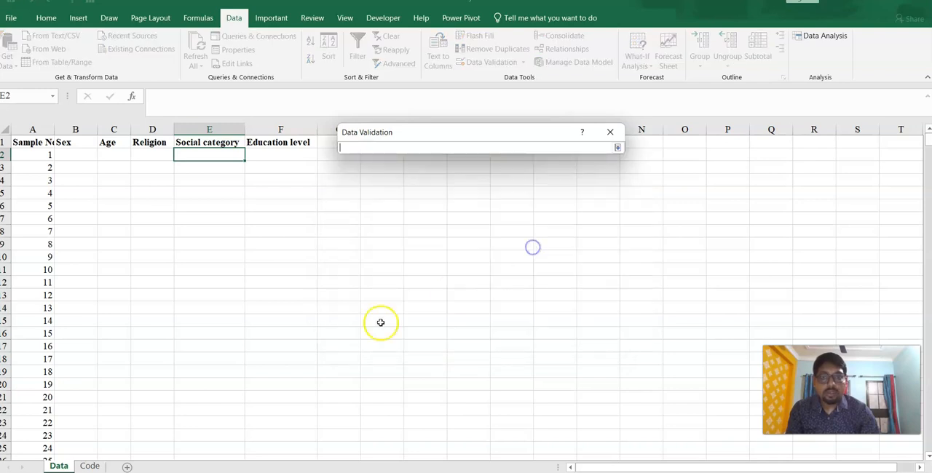
pyautogui.click(90, 465)
pyautogui.moveTo(197, 158); pyautogui.dragTo(187, 203)
pyautogui.click(617, 147)
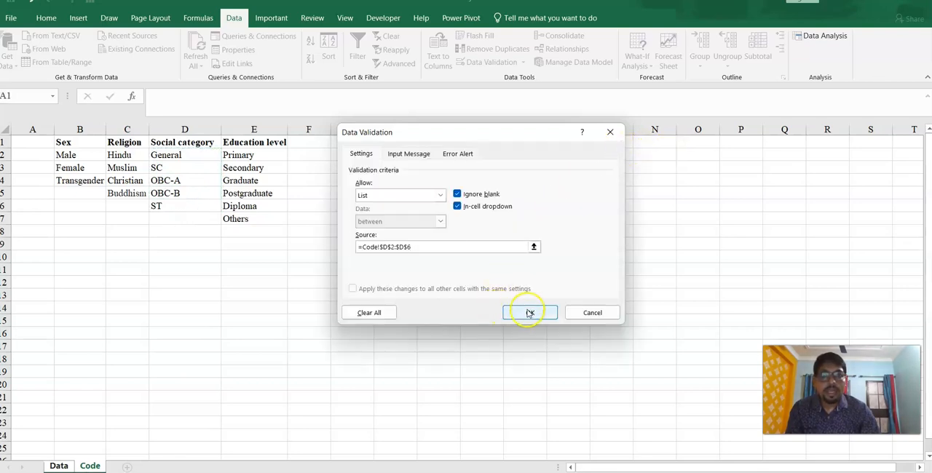
pyautogui.click(530, 312)
# - Add list validation to the Education level cell F2 with the source =Code!$E$2:$E$7
pyautogui.click(279, 155)
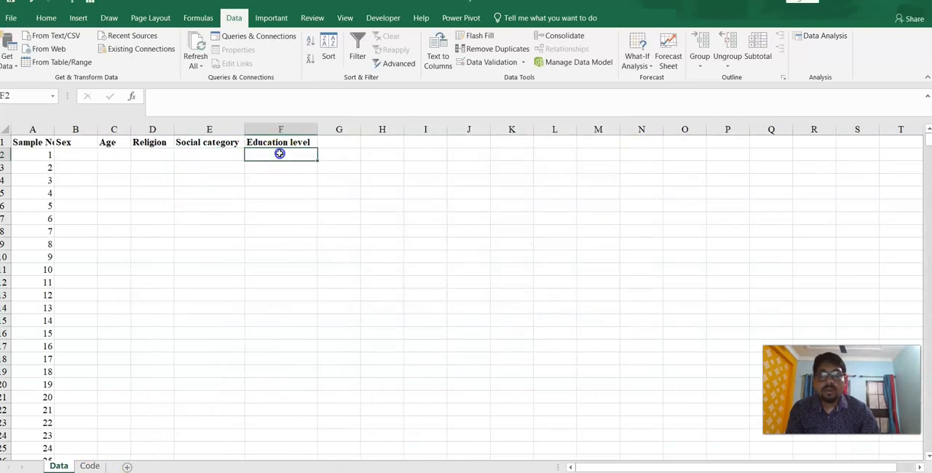
pyautogui.click(509, 63)
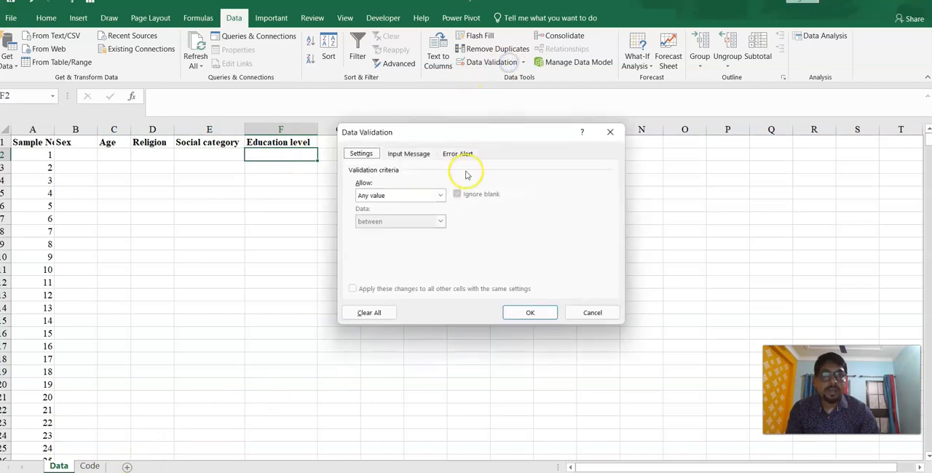
pyautogui.click(441, 195)
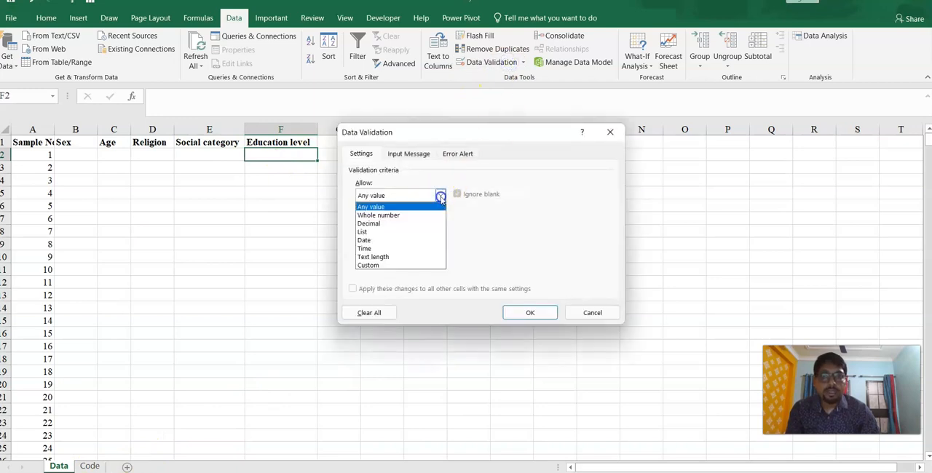
pyautogui.click(368, 233)
pyautogui.click(534, 246)
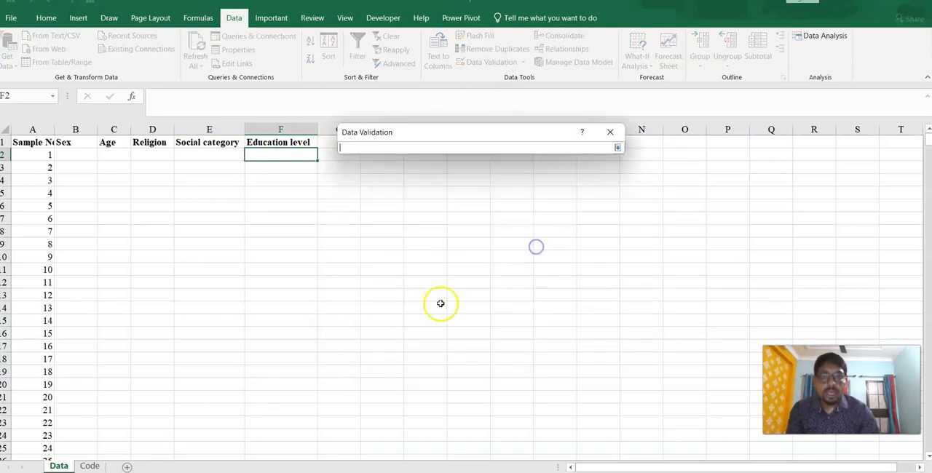
pyautogui.click(81, 466)
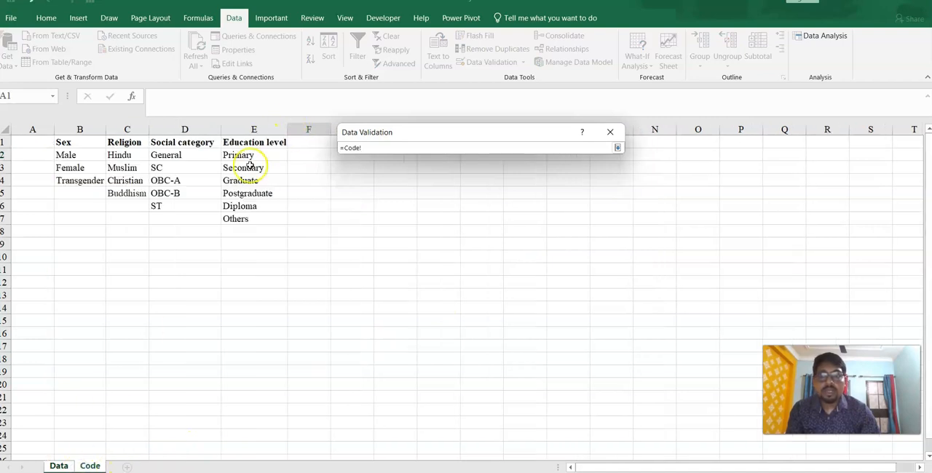
pyautogui.moveTo(246, 157); pyautogui.dragTo(243, 219)
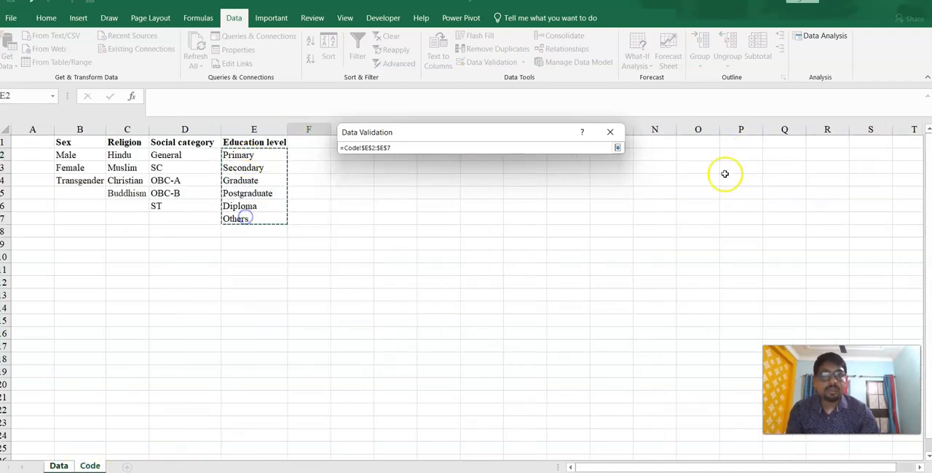
pyautogui.click(616, 150)
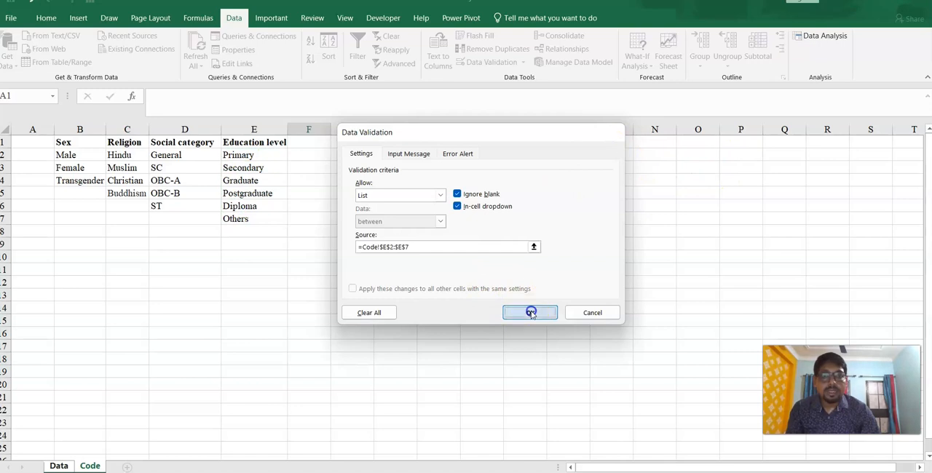
pyautogui.click(531, 310)
# - Fill the validation of row 2 down through B2:F601 so it covers samples 1 to 600
pyautogui.click(191, 193)
pyautogui.moveTo(72, 153)
pyautogui.mouseDown()
pyautogui.moveTo(294, 150)
pyautogui.moveTo(321, 160)
pyautogui.moveTo(318, 459)
pyautogui.moveTo(317, 329)
pyautogui.moveTo(317, 440)
pyautogui.moveTo(285, 453)
pyautogui.moveTo(283, 437)
pyautogui.mouseUp()
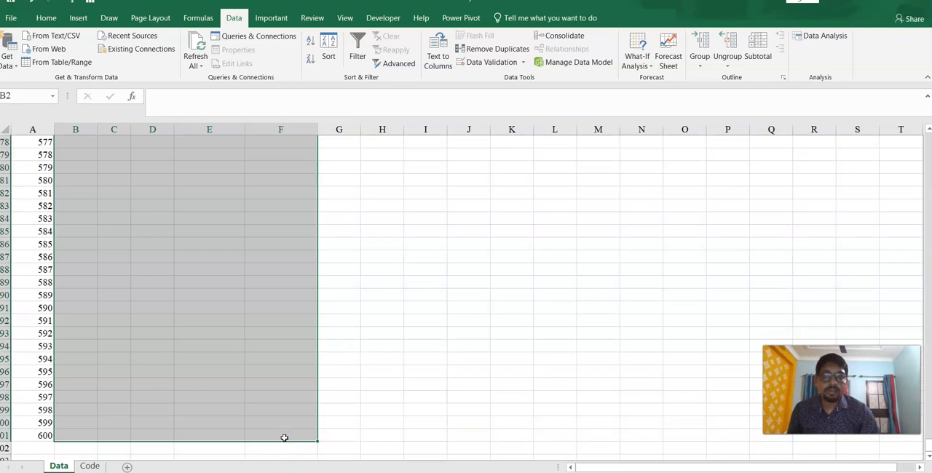
pyautogui.moveTo(928, 451); pyautogui.dragTo(909, 118)
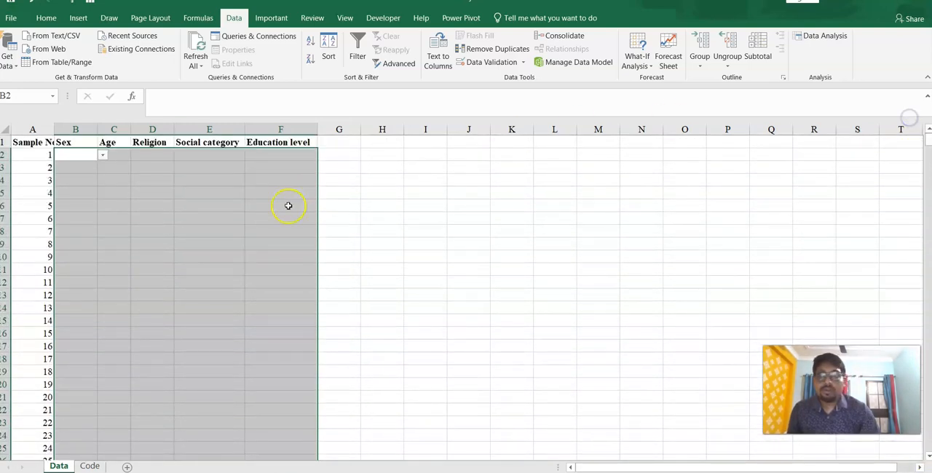
pyautogui.click(208, 206)
# - Enter the sex values Male, Male, Female, Female and Transgender for samples 1 to 5
pyautogui.click(68, 153)
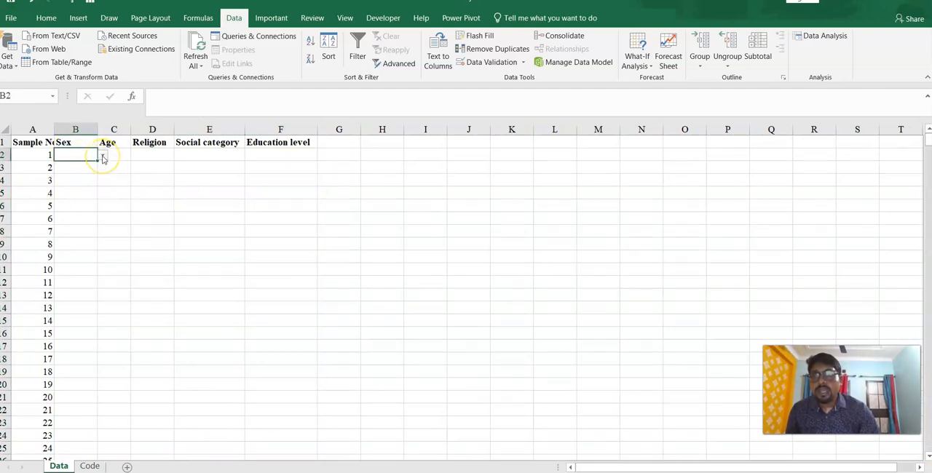
pyautogui.click(82, 168)
pyautogui.click(82, 180)
pyautogui.click(88, 181)
pyautogui.click(102, 181)
pyautogui.click(81, 200)
pyautogui.click(86, 193)
pyautogui.click(104, 193)
pyautogui.write('Female')
pyautogui.press('Return')
pyautogui.click(103, 206)
pyautogui.click(85, 234)
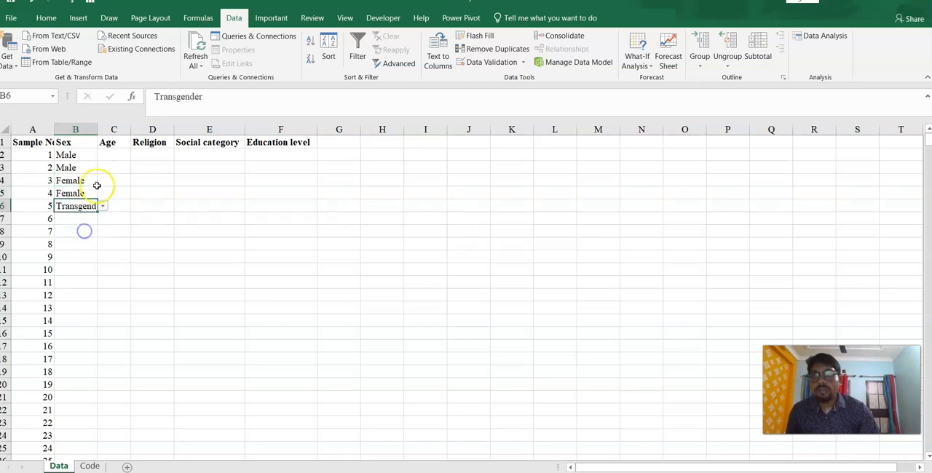
# - Enter the ages 30, 31, 52, 56 and 58 for samples 1 to 5 in C2:C6
pyautogui.click(122, 155)
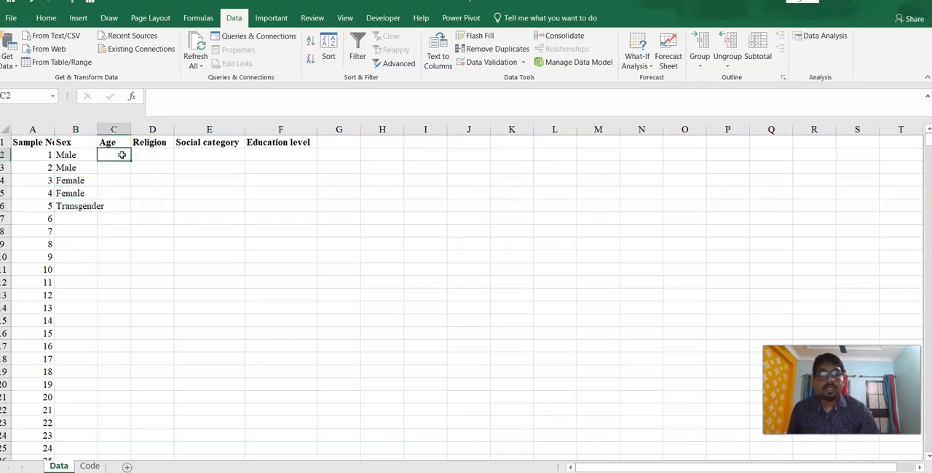
pyautogui.write('30')
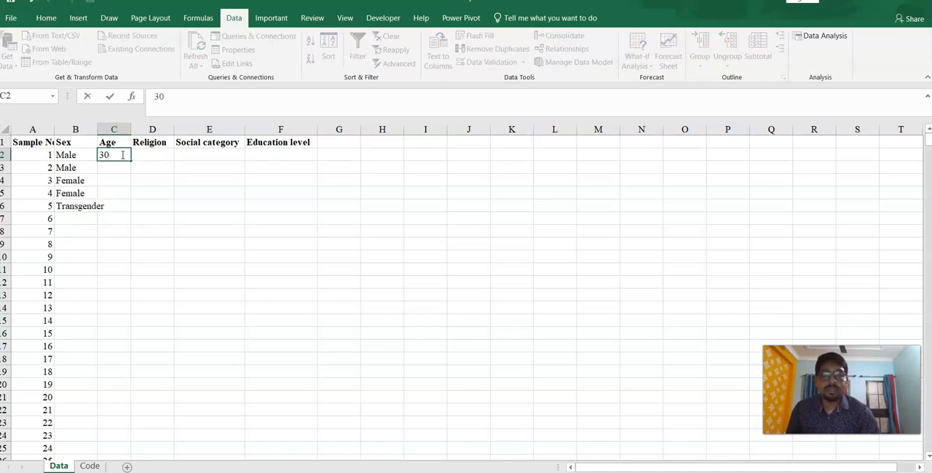
pyautogui.press('Return')
pyautogui.write('31')
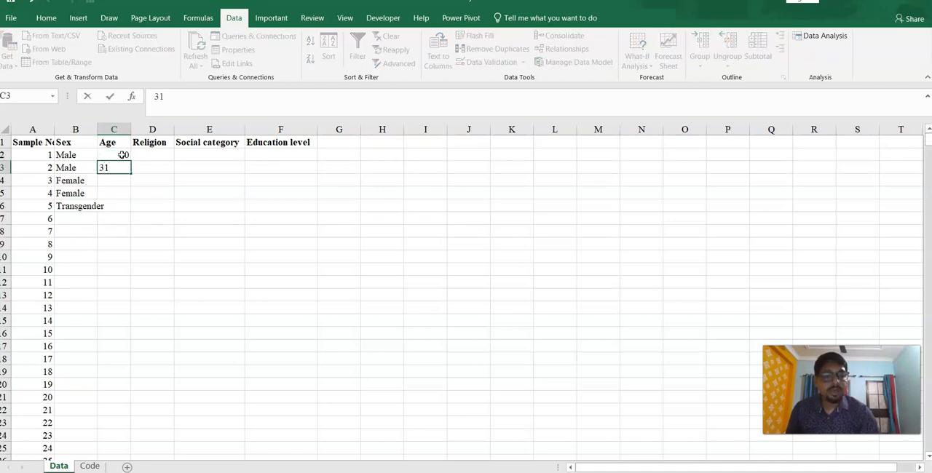
pyautogui.press('Return')
pyautogui.write('52')
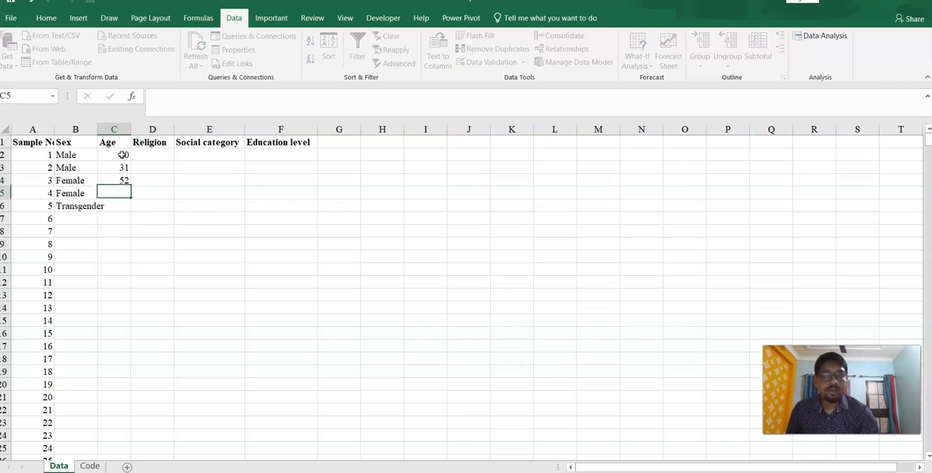
pyautogui.press('Return')
pyautogui.write('56')
pyautogui.press('Return')
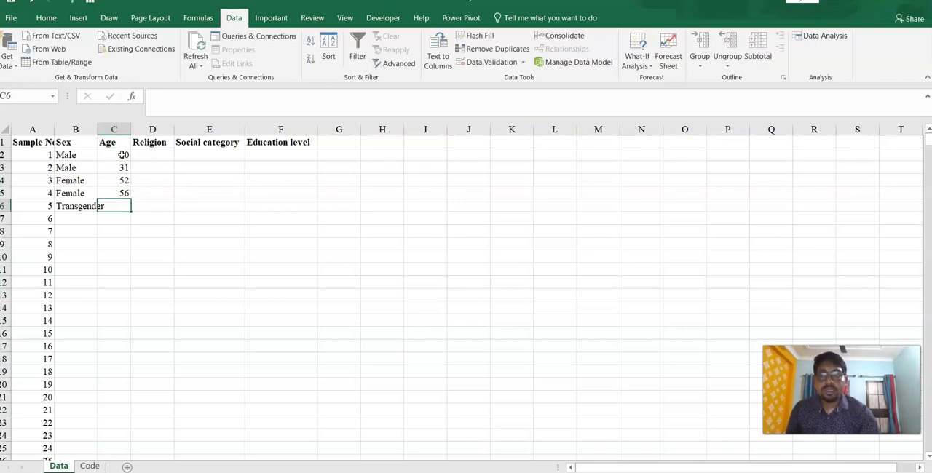
pyautogui.write('58')
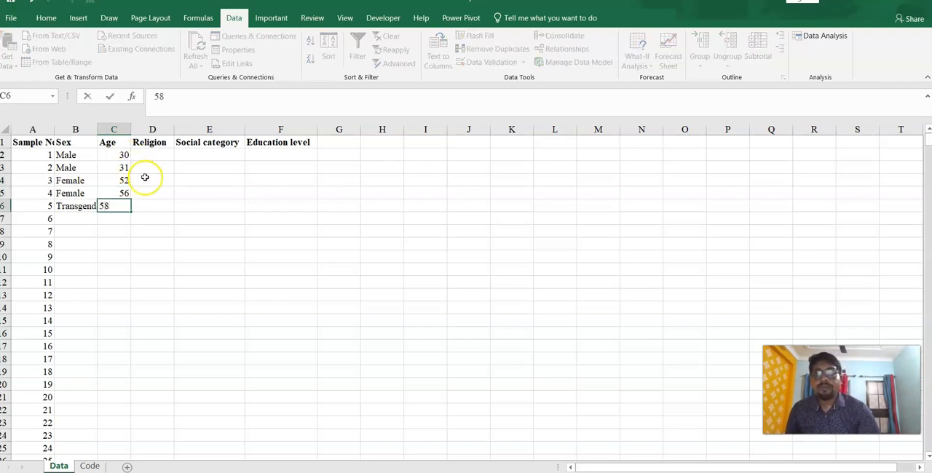
# - Choose the religions Hindu, Hindu, Muslim, Christian and Buddhism for samples 1 to 5 in D2:D6
pyautogui.click(149, 155)
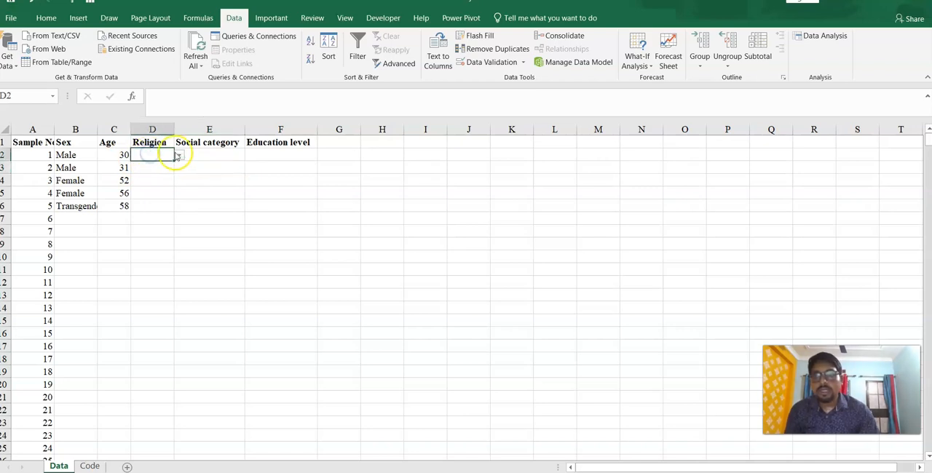
pyautogui.click(180, 157)
pyautogui.click(140, 164)
pyautogui.click(148, 167)
pyautogui.click(179, 168)
pyautogui.click(166, 177)
pyautogui.click(168, 180)
pyautogui.click(180, 189)
pyautogui.click(157, 183)
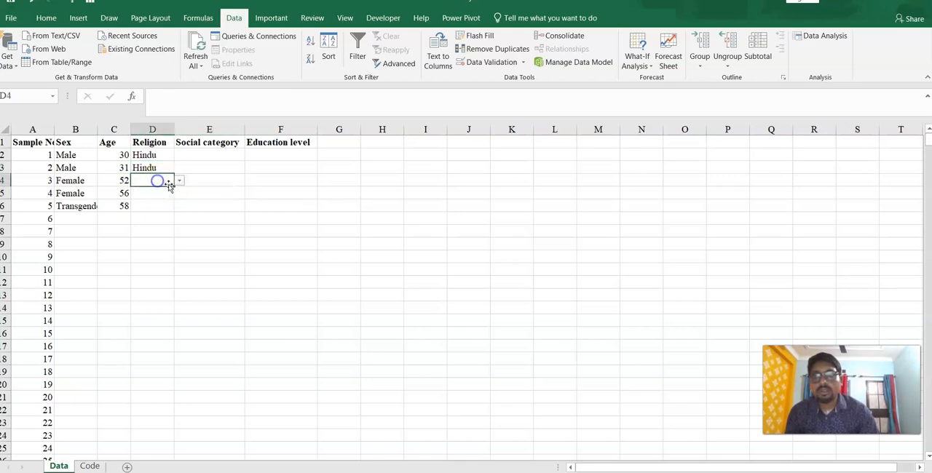
pyautogui.click(180, 183)
pyautogui.click(149, 199)
pyautogui.click(170, 193)
pyautogui.click(179, 193)
pyautogui.click(150, 220)
pyautogui.click(156, 206)
pyautogui.click(179, 207)
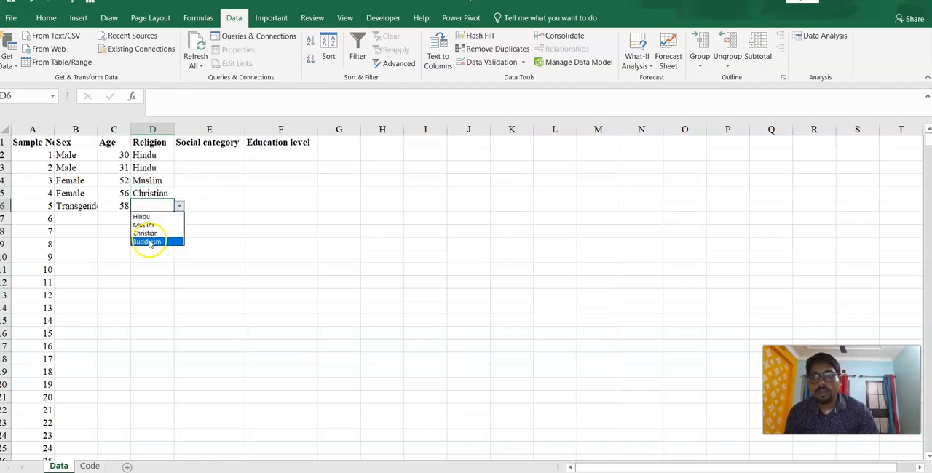
pyautogui.click(150, 242)
# - Choose the social categories General, SC, OBC-A, ST and ST for samples 1 to 5 in E2:E6
pyautogui.click(212, 153)
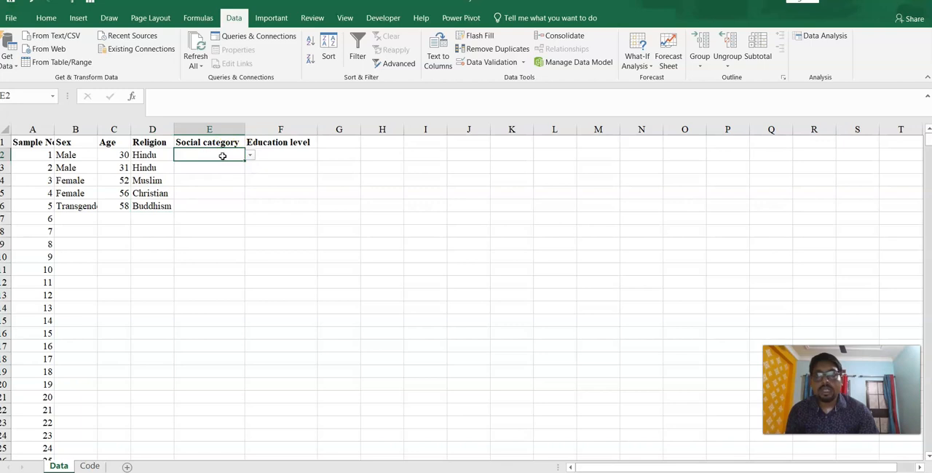
pyautogui.click(249, 155)
pyautogui.click(211, 165)
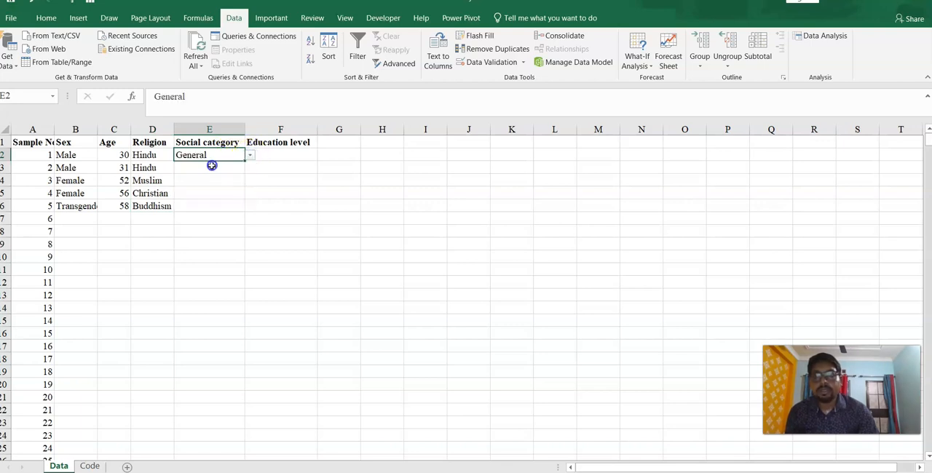
pyautogui.click(227, 168)
pyautogui.click(250, 167)
pyautogui.click(198, 183)
pyautogui.click(219, 180)
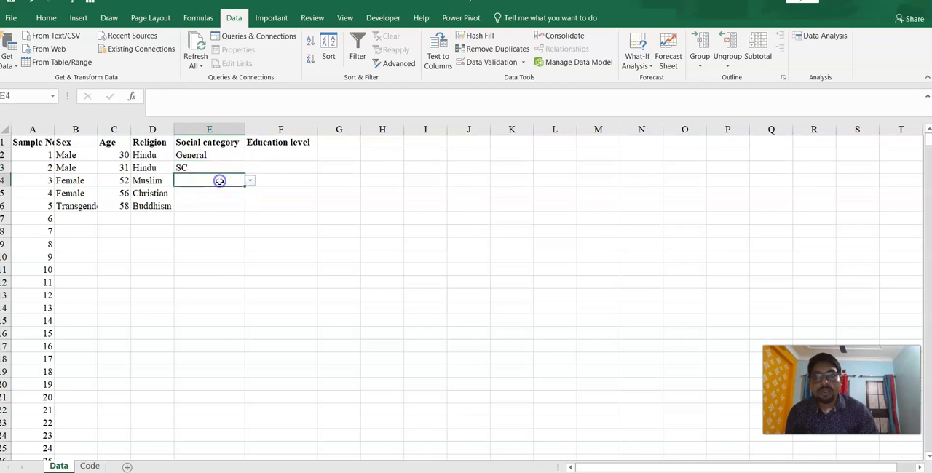
pyautogui.click(250, 182)
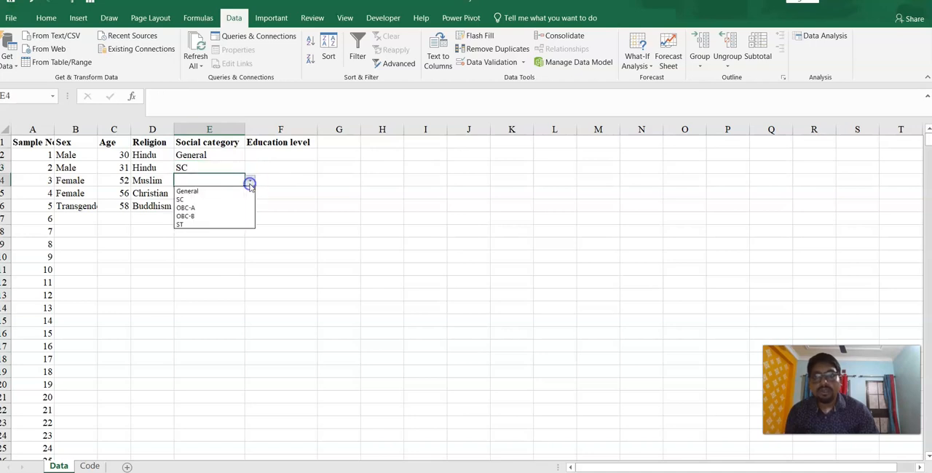
pyautogui.click(209, 209)
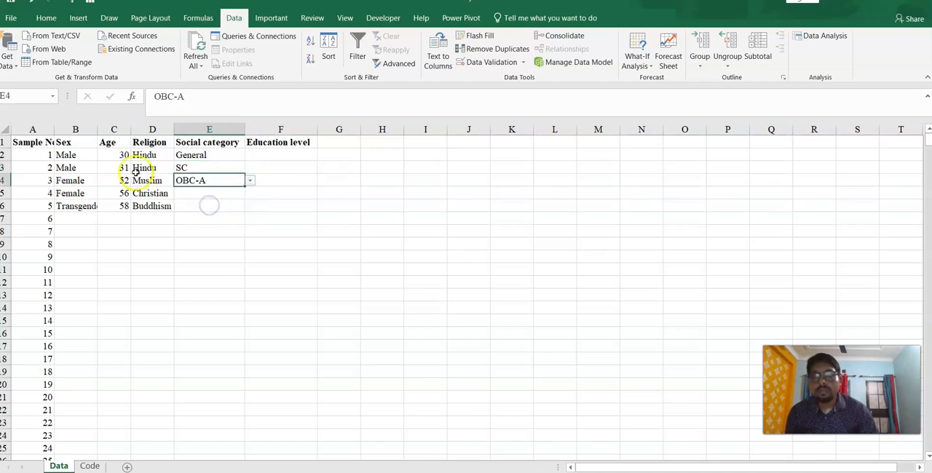
pyautogui.click(238, 193)
pyautogui.click(250, 193)
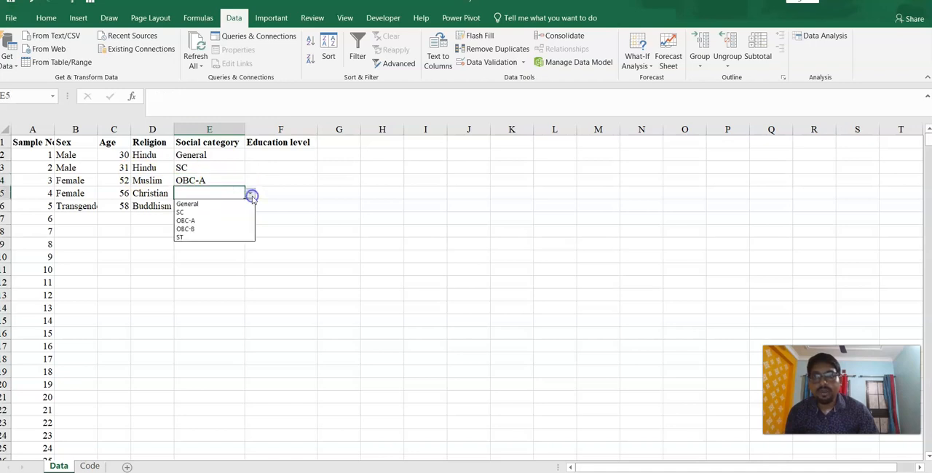
pyautogui.click(188, 236)
pyautogui.click(220, 205)
pyautogui.click(250, 205)
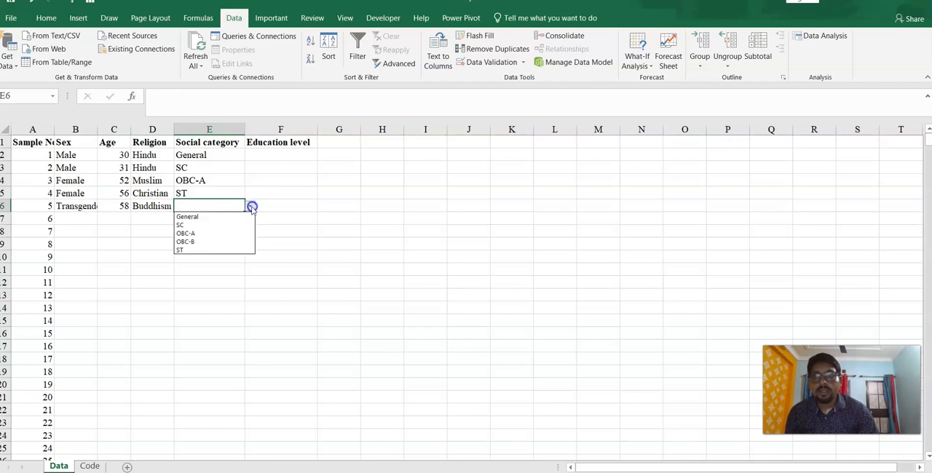
pyautogui.click(190, 251)
# - Choose the education levels Primary, Graduate, Postgraduate, Postgraduate and Diploma for samples 1 to 5 in F2:F6
pyautogui.click(286, 155)
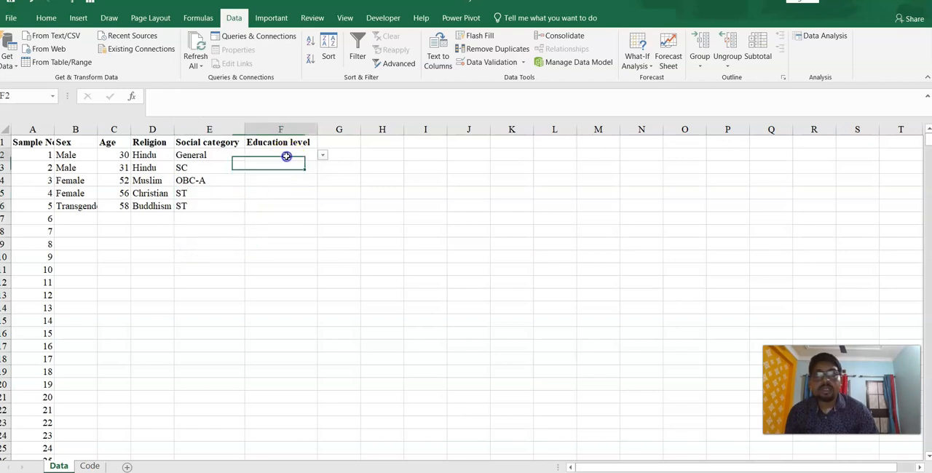
pyautogui.click(322, 157)
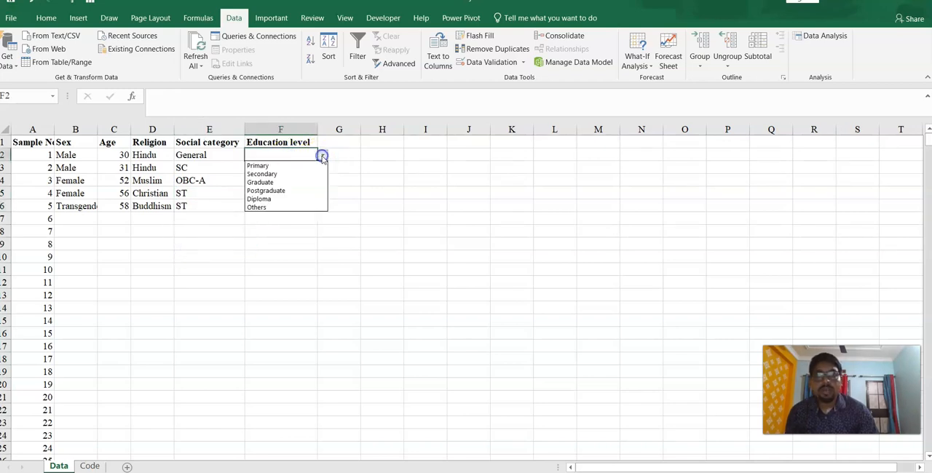
pyautogui.click(270, 167)
pyautogui.click(305, 168)
pyautogui.click(322, 169)
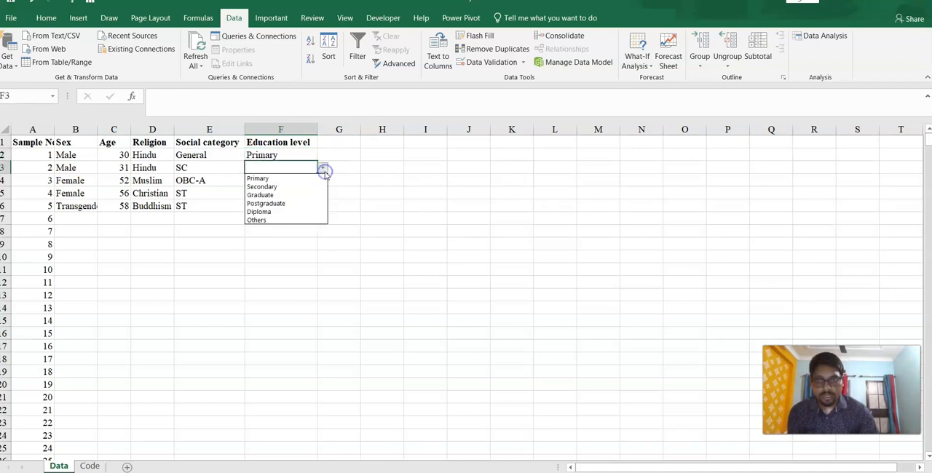
pyautogui.click(291, 195)
pyautogui.click(304, 183)
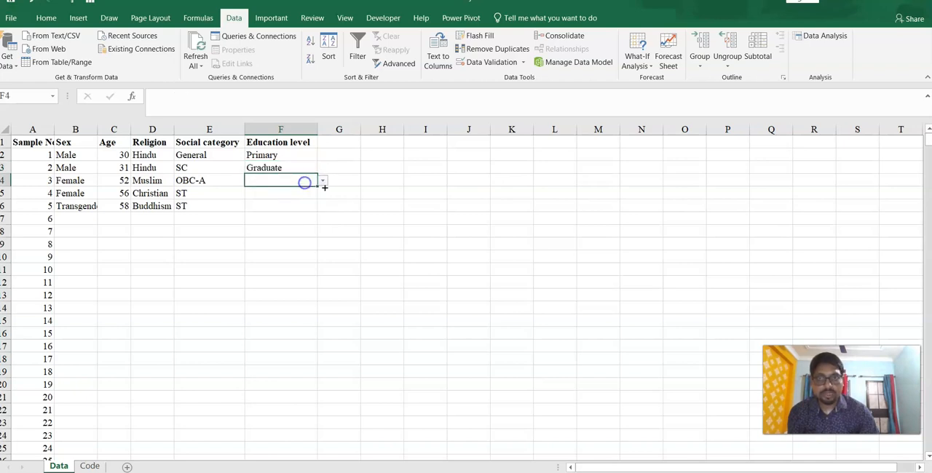
pyautogui.click(324, 183)
pyautogui.click(263, 213)
pyautogui.click(283, 194)
pyautogui.click(322, 193)
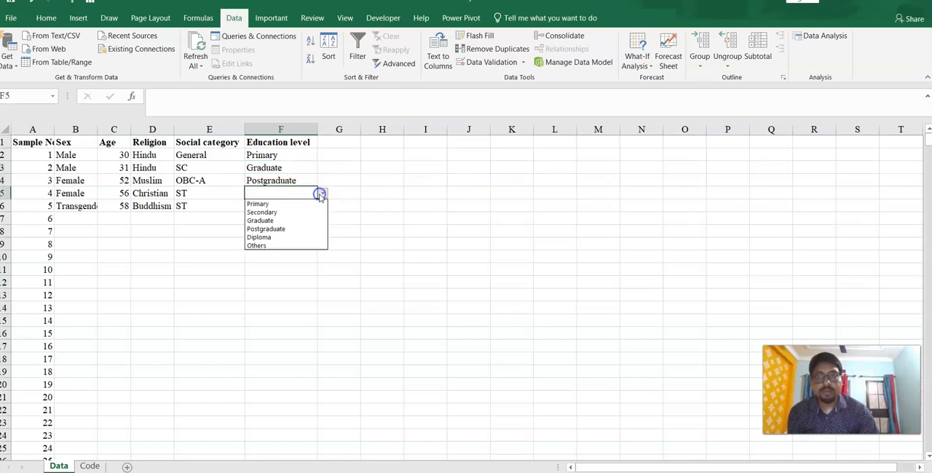
pyautogui.click(267, 228)
pyautogui.click(283, 208)
pyautogui.click(322, 206)
pyautogui.click(277, 250)
pyautogui.click(371, 193)
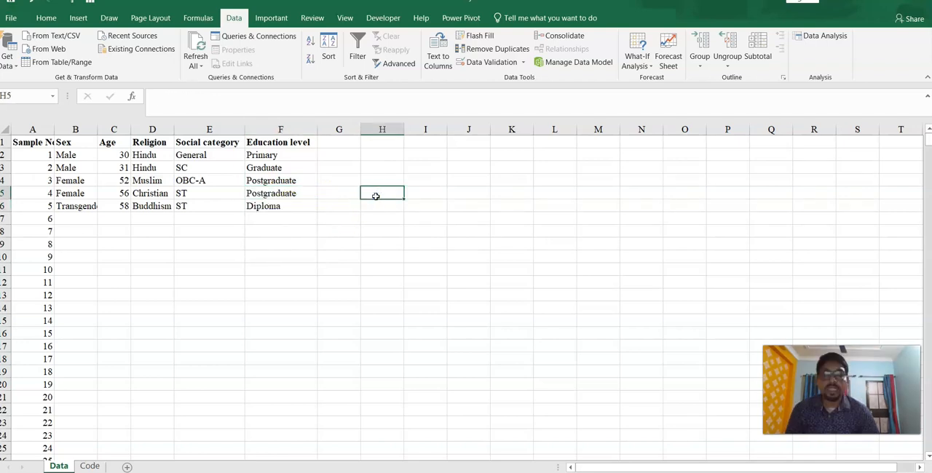